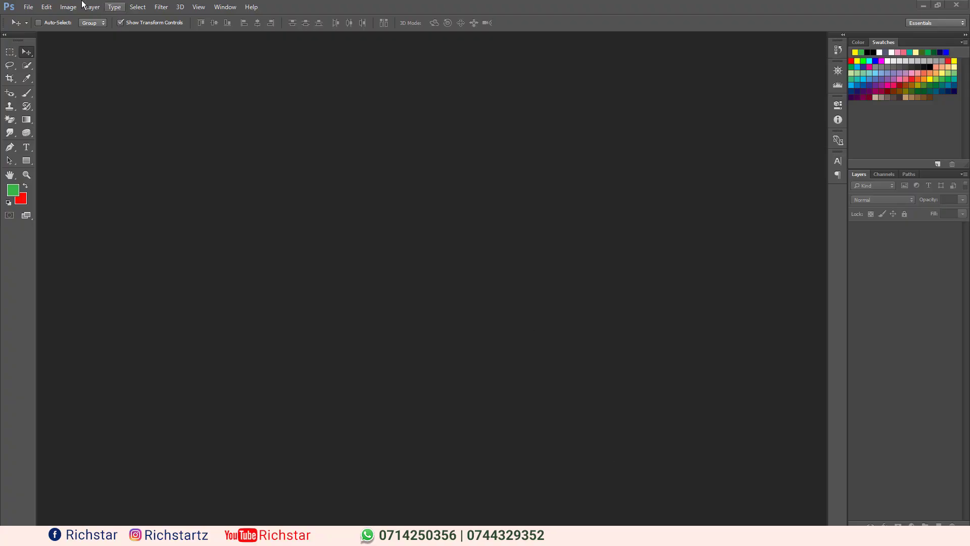
Create a new 1920×1080 document from the Film & Video HDTV 1080p/29.97 preset.
{"action": "left_click", "coordinate": [29, 8]}
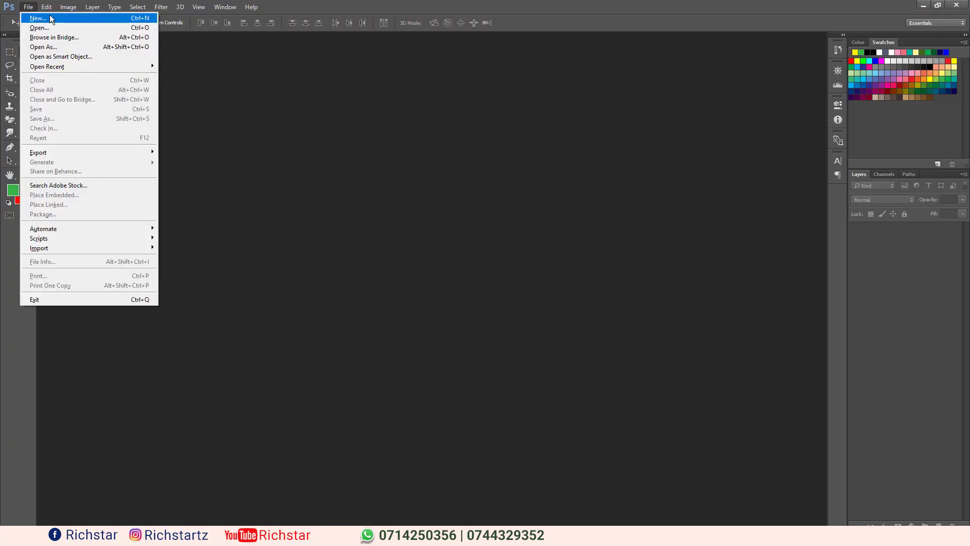
{"action": "left_click", "coordinate": [49, 16]}
{"action": "left_click", "coordinate": [305, 183]}
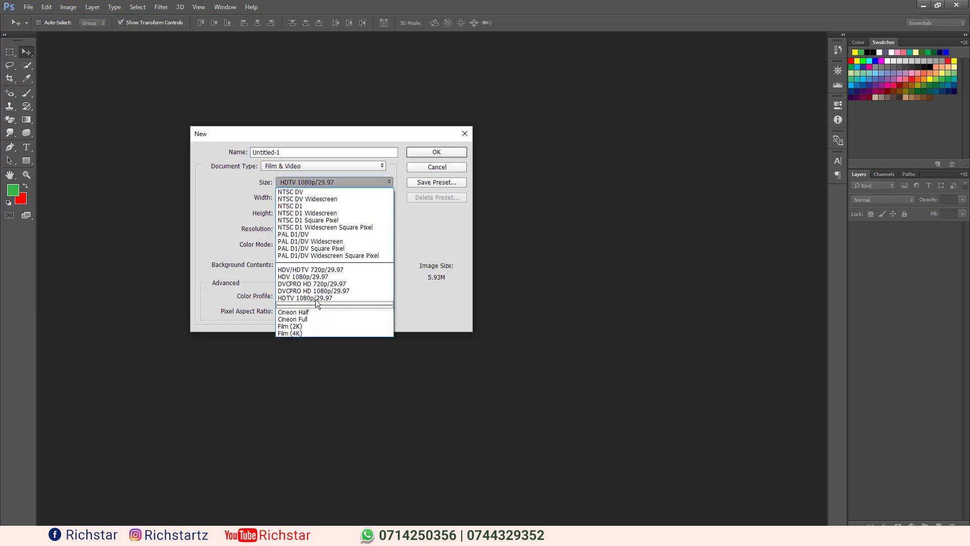
{"action": "left_click", "coordinate": [317, 298]}
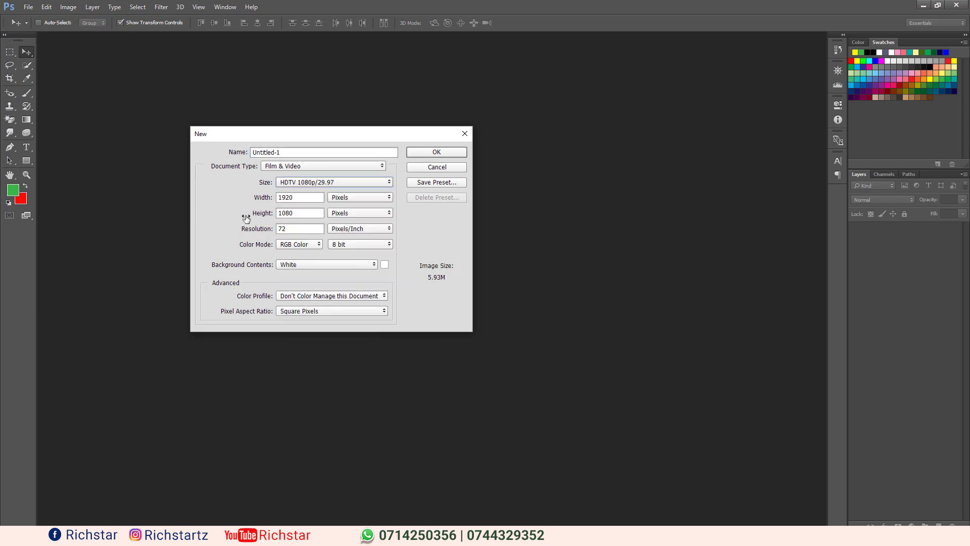
{"action": "left_click", "coordinate": [433, 151]}
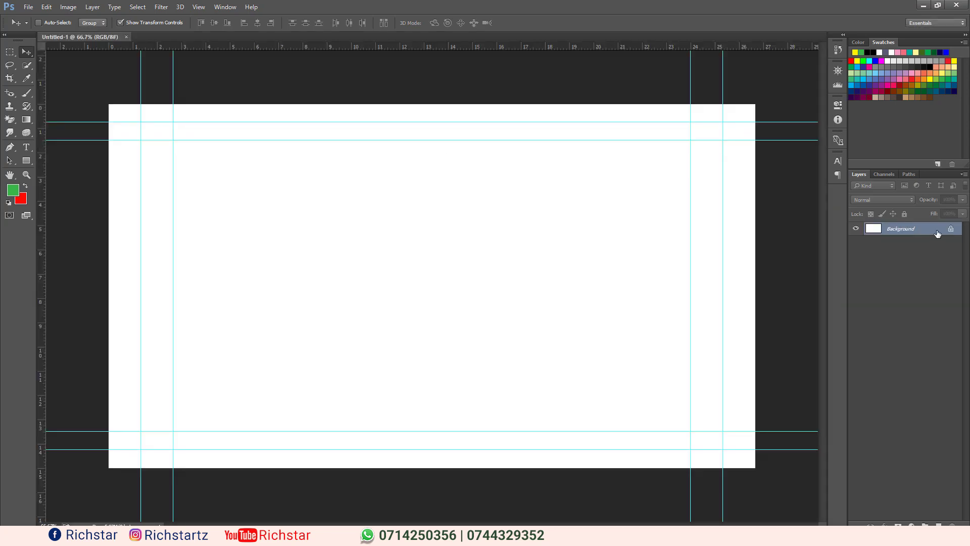
Unlock the Background layer into Layer 0 and start placing a linked image.
{"action": "left_click", "coordinate": [950, 229]}
{"action": "left_click", "coordinate": [28, 7]}
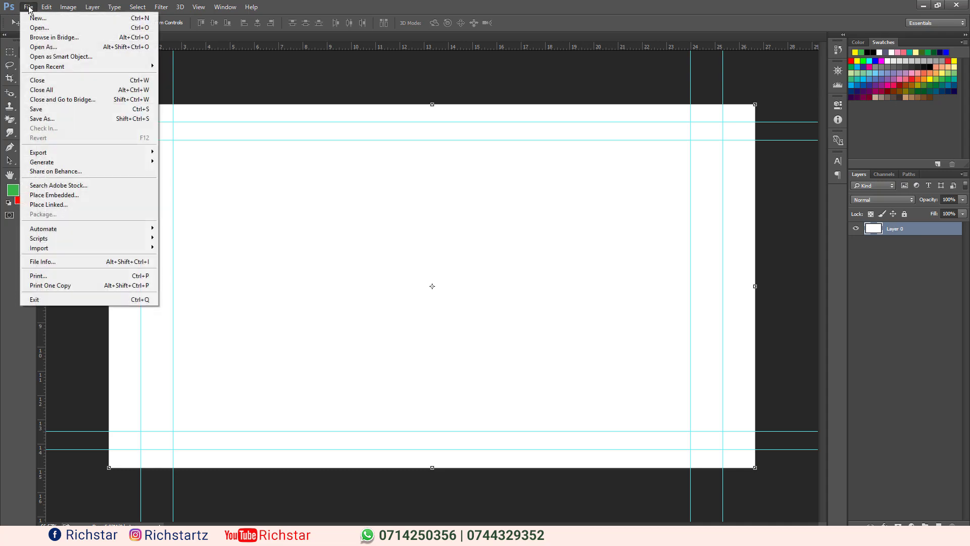
{"action": "left_click", "coordinate": [78, 205]}
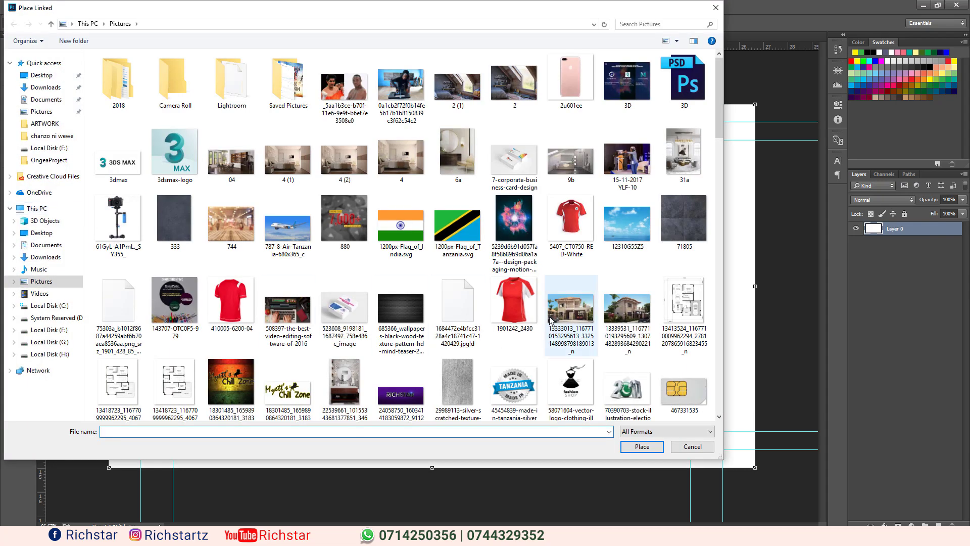
{"action": "scroll", "coordinate": [551, 319], "scroll_direction": "down", "scroll_amount": 10}
{"action": "scroll", "coordinate": [551, 320], "scroll_direction": "up", "scroll_amount": 3}
{"action": "scroll", "coordinate": [551, 319], "scroll_direction": "up", "scroll_amount": 3}
{"action": "scroll", "coordinate": [550, 319], "scroll_direction": "up", "scroll_amount": 3}
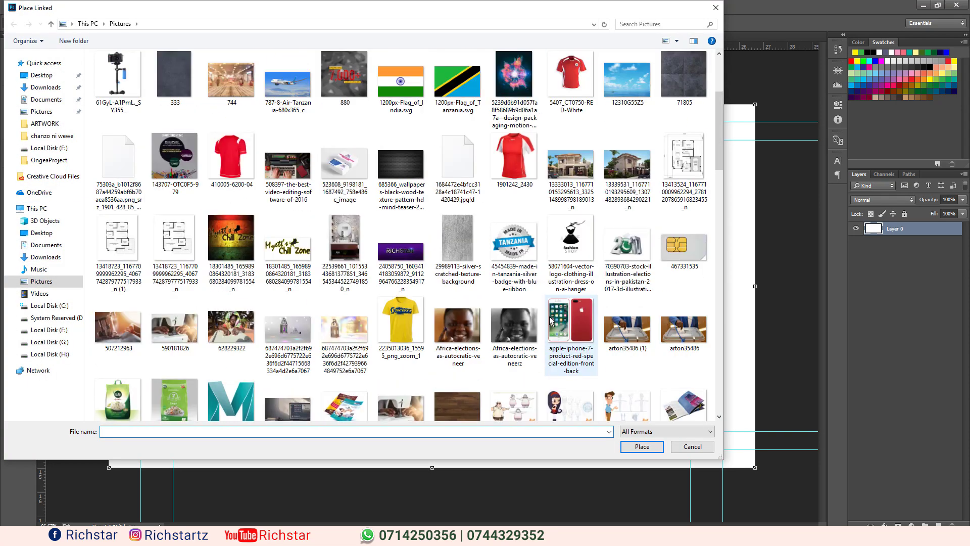
{"action": "scroll", "coordinate": [551, 320], "scroll_direction": "up", "scroll_amount": 3}
Place Silk-Background-8 from Downloads and scale it to about 147% to fill the canvas.
{"action": "left_click", "coordinate": [45, 87]}
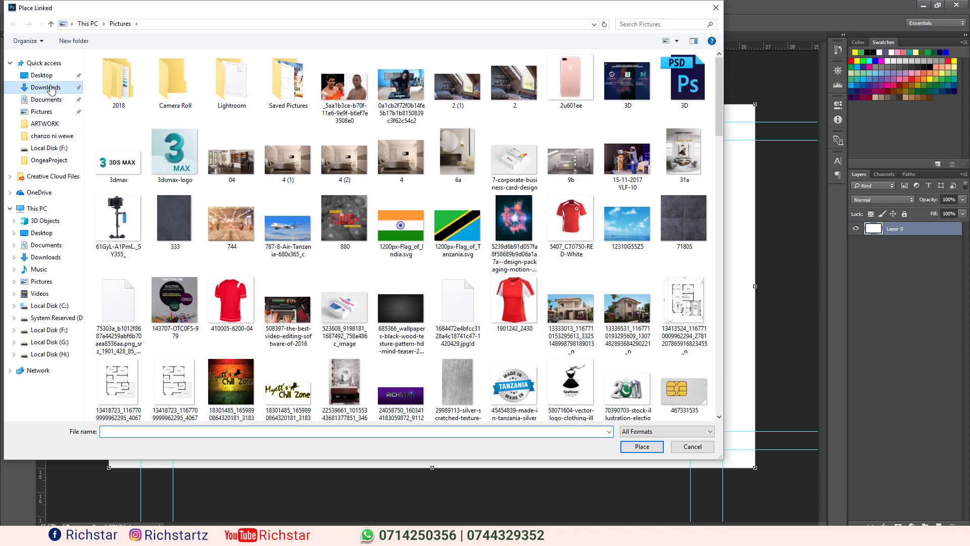
{"action": "scroll", "coordinate": [498, 300], "scroll_direction": "down", "scroll_amount": 3}
{"action": "scroll", "coordinate": [498, 299], "scroll_direction": "down", "scroll_amount": 5}
{"action": "scroll", "coordinate": [497, 299], "scroll_direction": "down", "scroll_amount": 5}
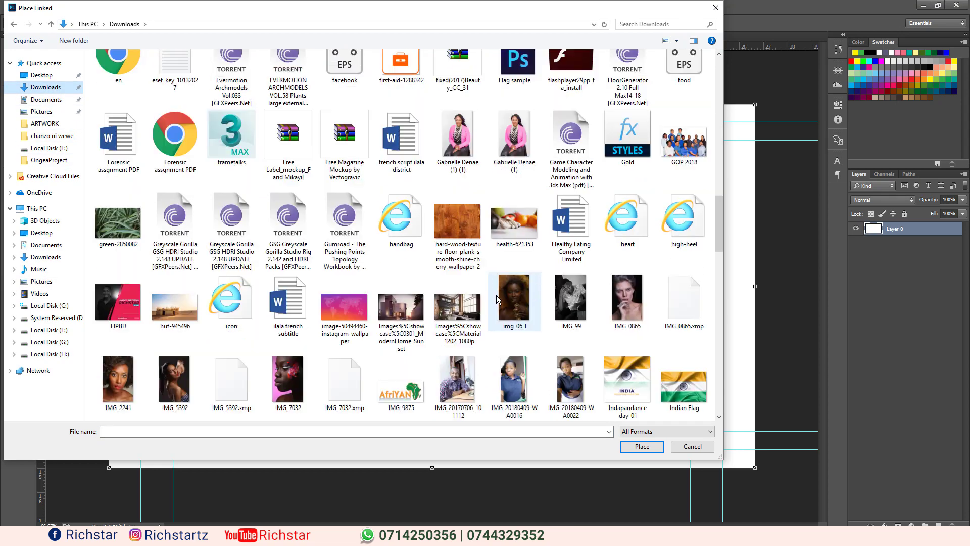
{"action": "scroll", "coordinate": [497, 299], "scroll_direction": "down", "scroll_amount": 5}
{"action": "scroll", "coordinate": [497, 299], "scroll_direction": "down", "scroll_amount": 5}
{"action": "scroll", "coordinate": [498, 299], "scroll_direction": "down", "scroll_amount": 5}
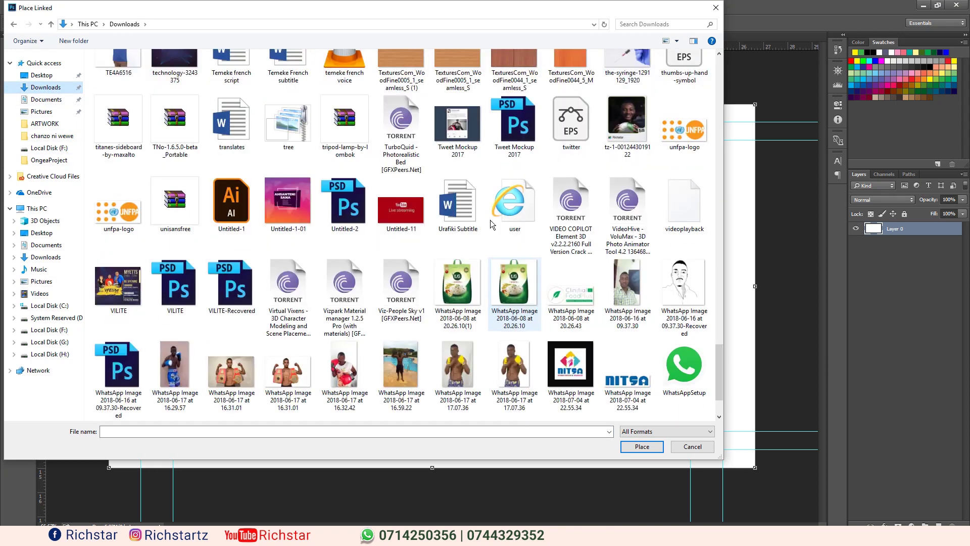
{"action": "double_click", "coordinate": [457, 146]}
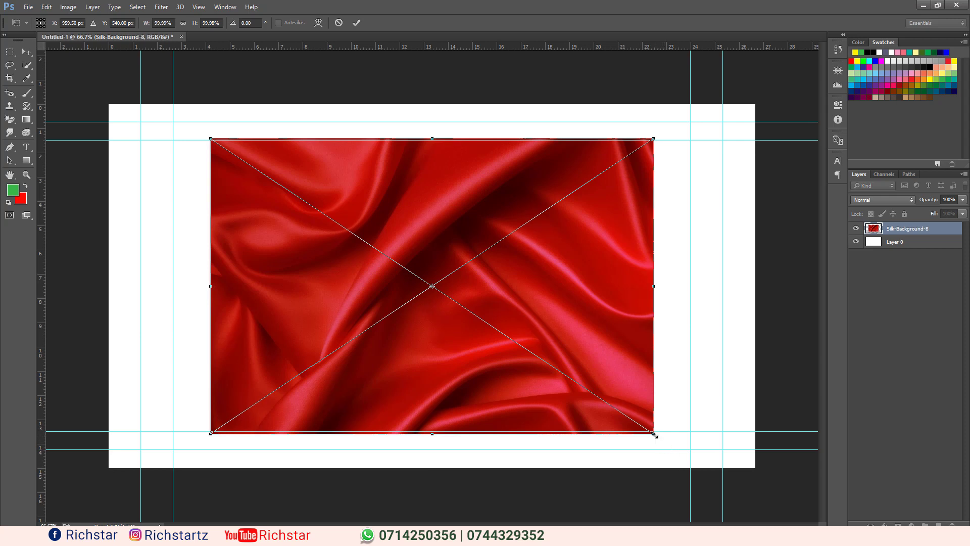
{"action": "left_click_drag", "start_coordinate": [653, 433], "coordinate": [768, 487]}
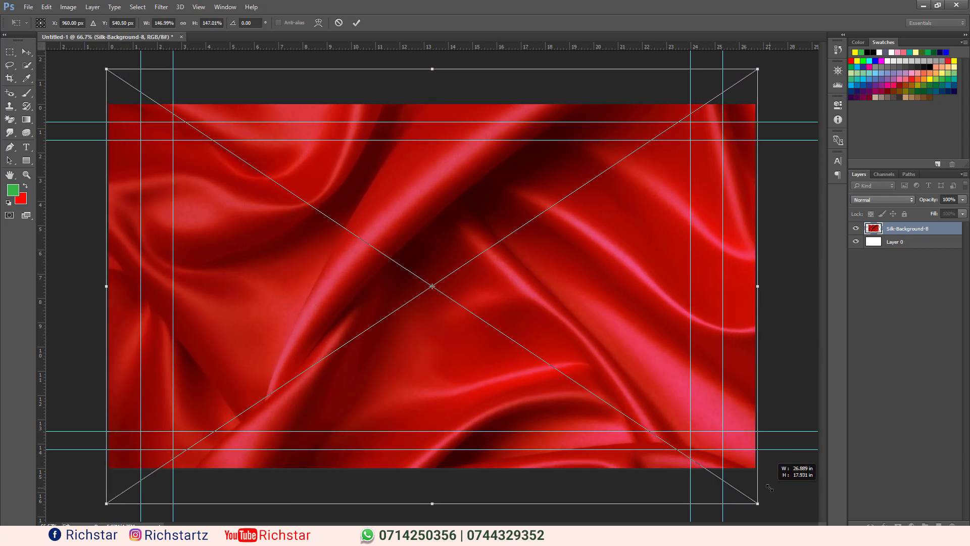
{"action": "left_click", "coordinate": [357, 22]}
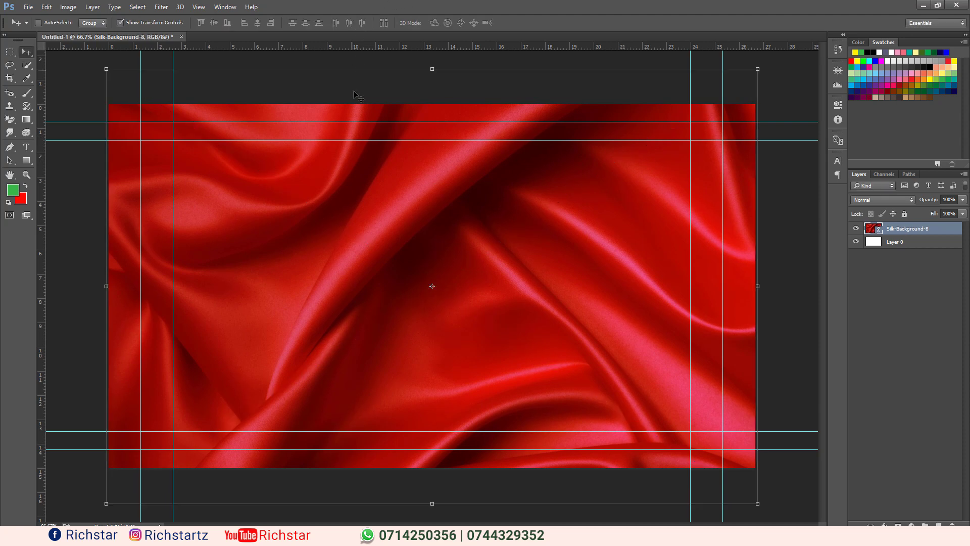
Open Silk-Background-8.jpg as its own separate document.
{"action": "left_click", "coordinate": [28, 7]}
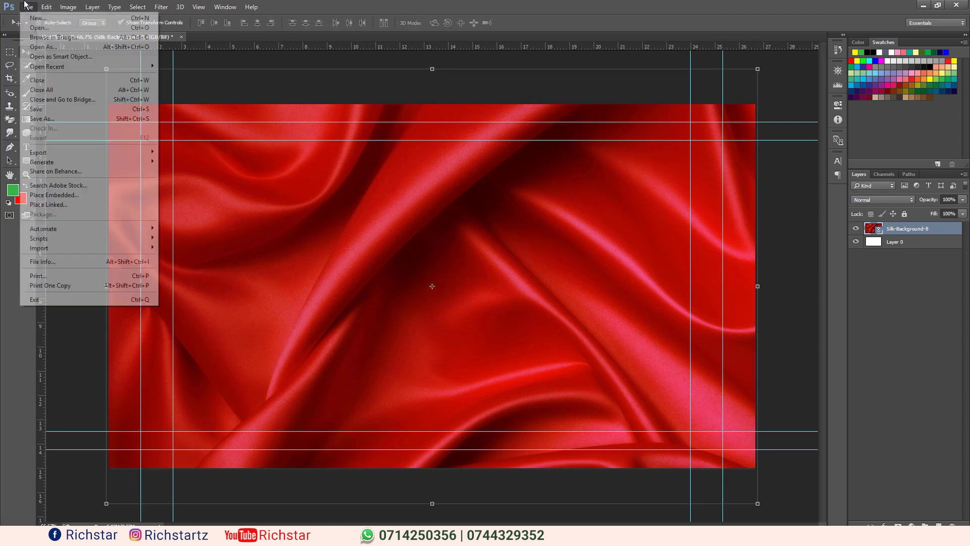
{"action": "left_click", "coordinate": [39, 27]}
{"action": "scroll", "coordinate": [517, 303], "scroll_direction": "down", "scroll_amount": 5}
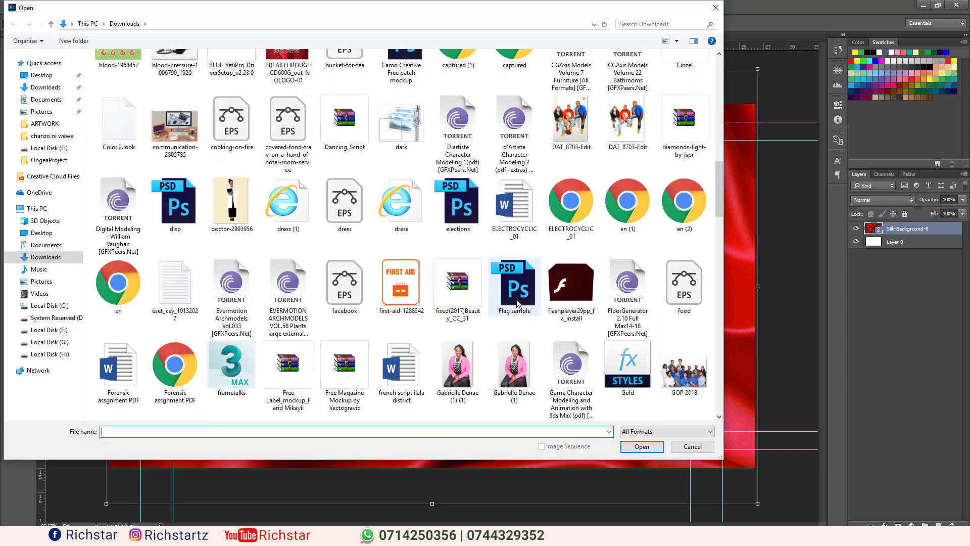
{"action": "scroll", "coordinate": [517, 303], "scroll_direction": "down", "scroll_amount": 3}
{"action": "scroll", "coordinate": [516, 303], "scroll_direction": "down", "scroll_amount": 3}
{"action": "scroll", "coordinate": [517, 303], "scroll_direction": "up", "scroll_amount": 2}
{"action": "scroll", "coordinate": [516, 303], "scroll_direction": "down", "scroll_amount": 10}
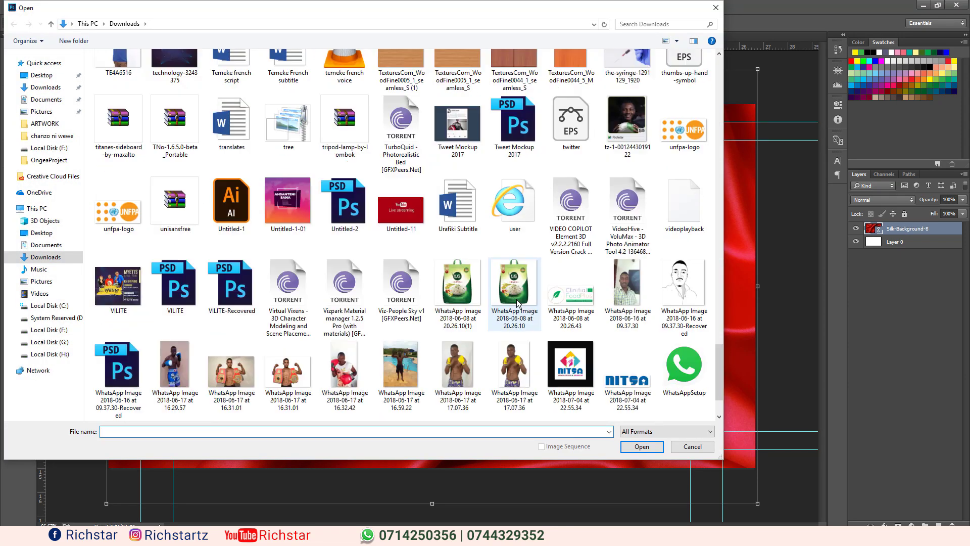
{"action": "scroll", "coordinate": [517, 303], "scroll_direction": "up", "scroll_amount": 3}
{"action": "key", "text": "Escape"}
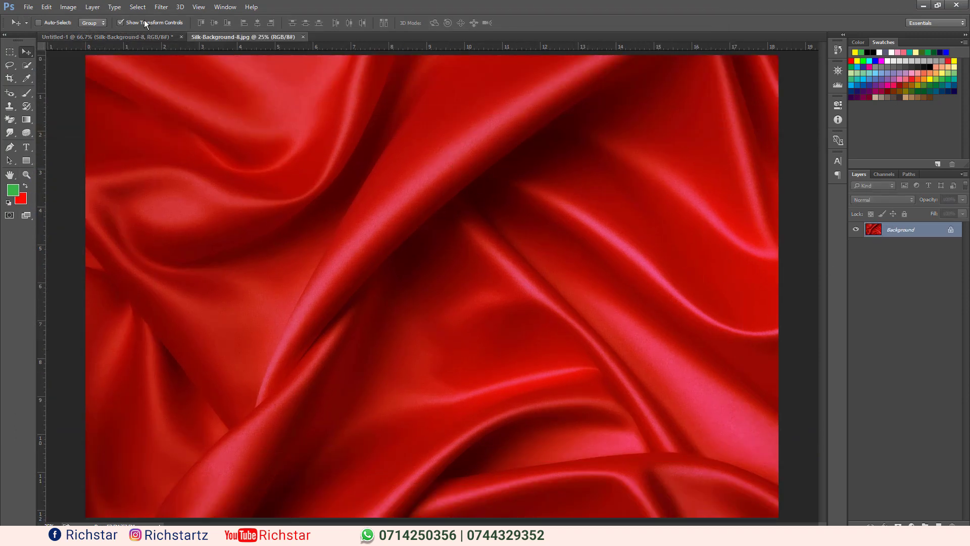
Apply a 10-pixel Gaussian Blur to the silk photo.
{"action": "left_click", "coordinate": [162, 6]}
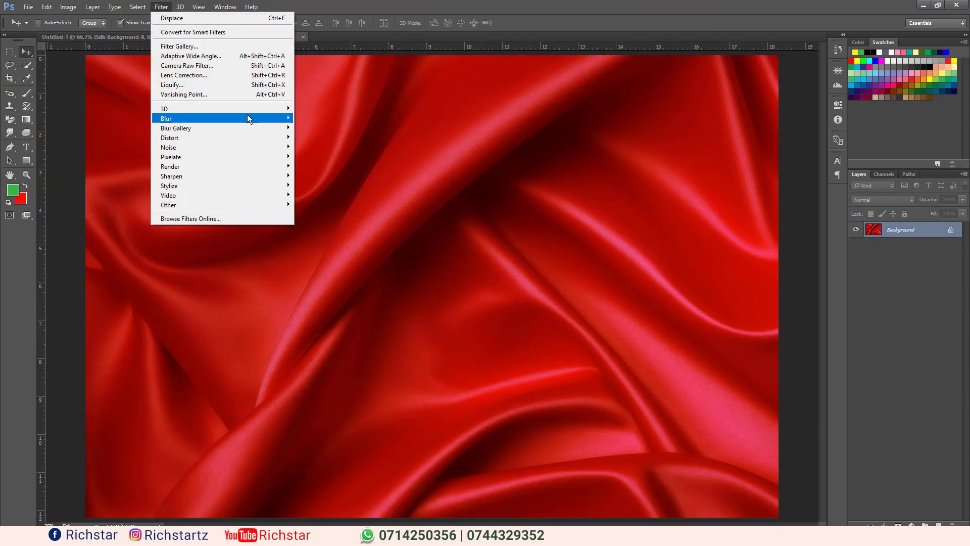
{"action": "mouse_move", "coordinate": [220, 118]}
{"action": "left_click", "coordinate": [334, 153]}
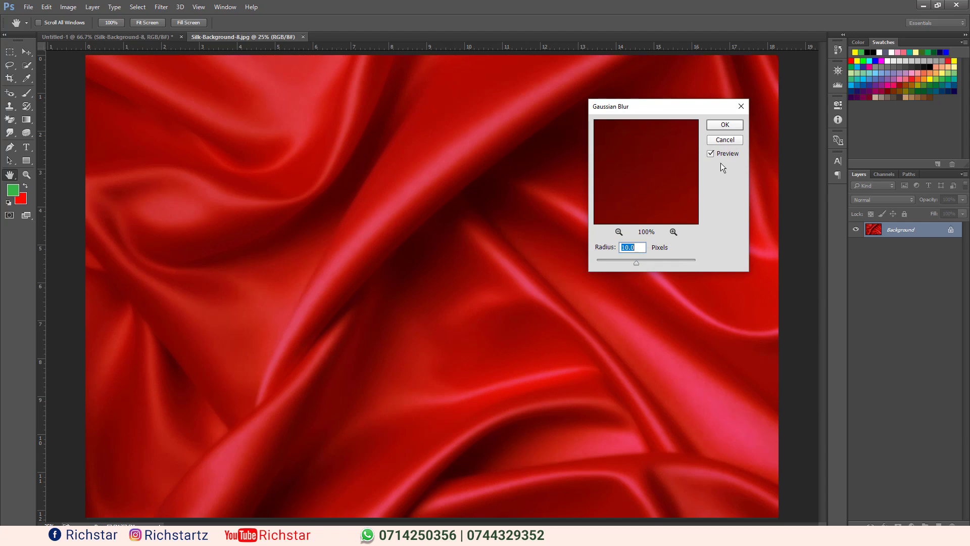
{"action": "left_click", "coordinate": [724, 129]}
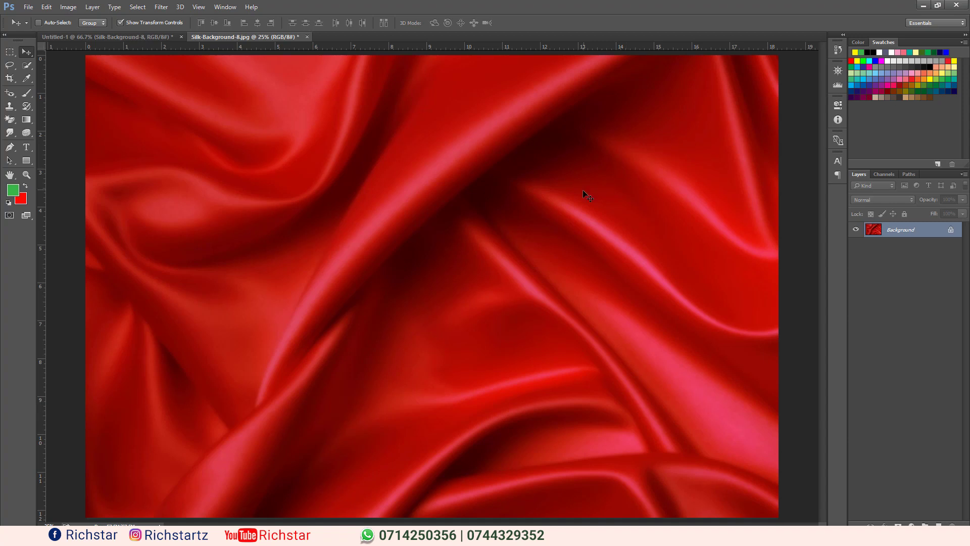
Convert the blurred silk photo to greyscale with a Black & White adjustment.
{"action": "left_click", "coordinate": [67, 8]}
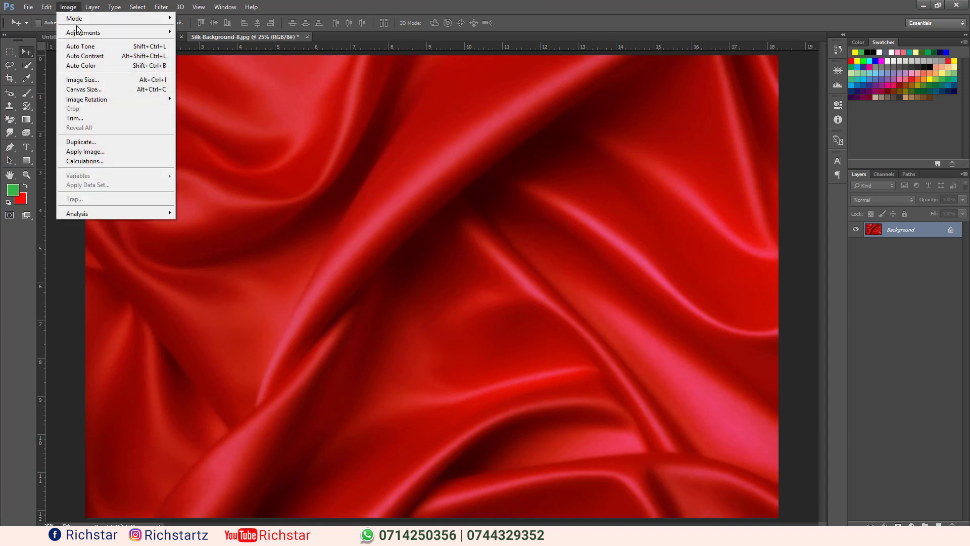
{"action": "left_click", "coordinate": [248, 105]}
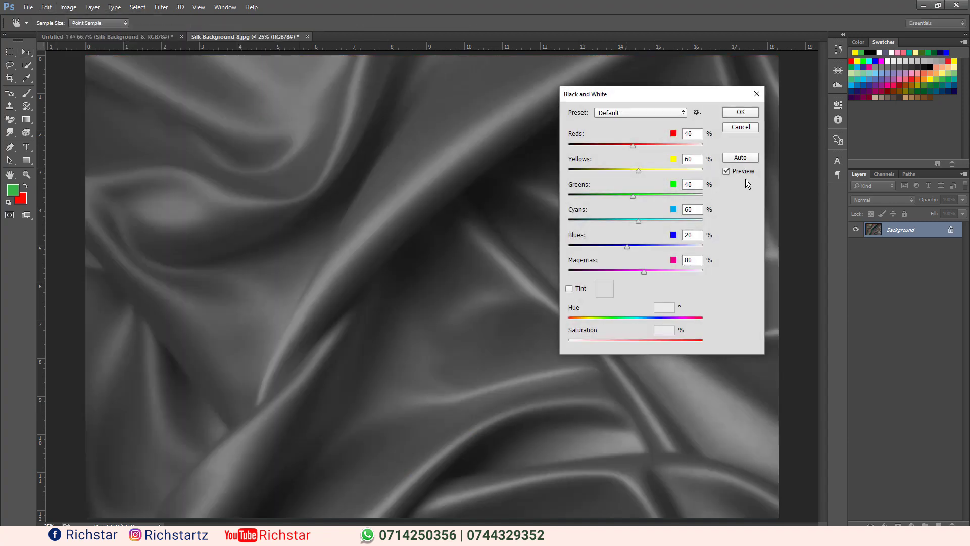
{"action": "left_click", "coordinate": [741, 114]}
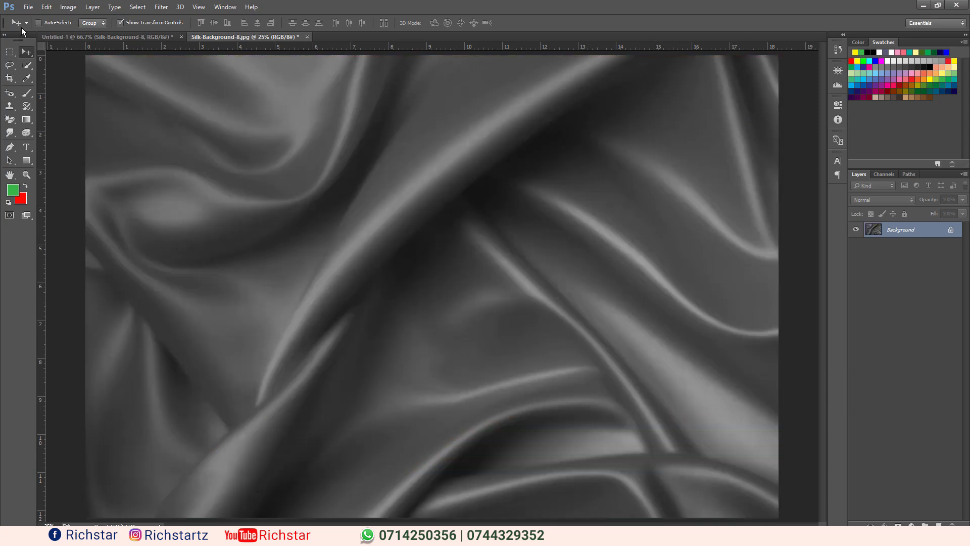
Set up Save As in Photoshop PSD format, then cancel and close the grey silk document.
{"action": "left_click", "coordinate": [28, 7]}
{"action": "left_click", "coordinate": [71, 111]}
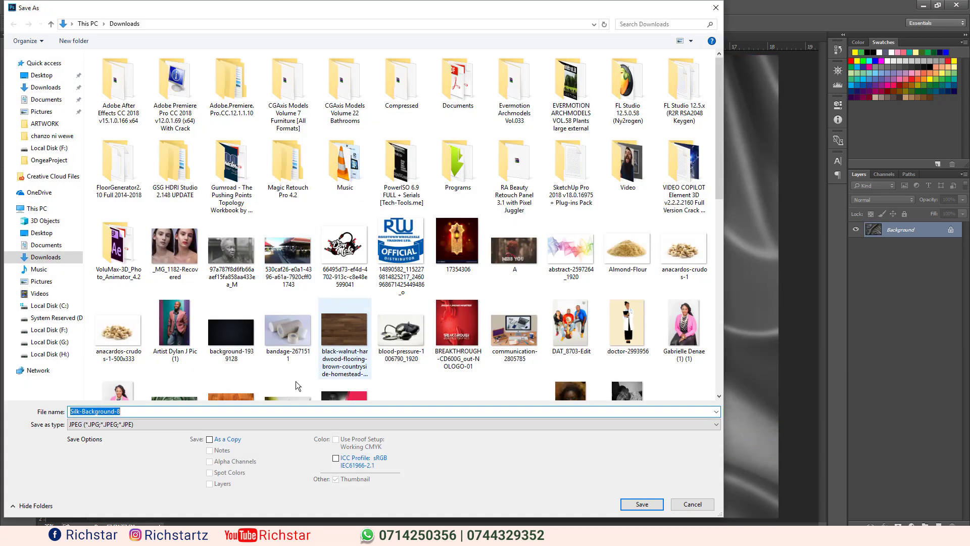
{"action": "left_click", "coordinate": [174, 424]}
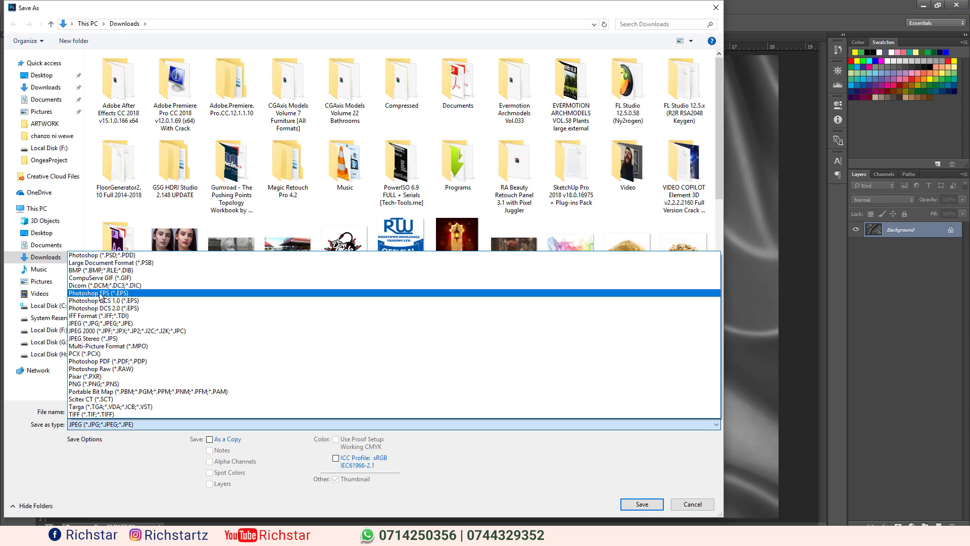
{"action": "left_click", "coordinate": [100, 255]}
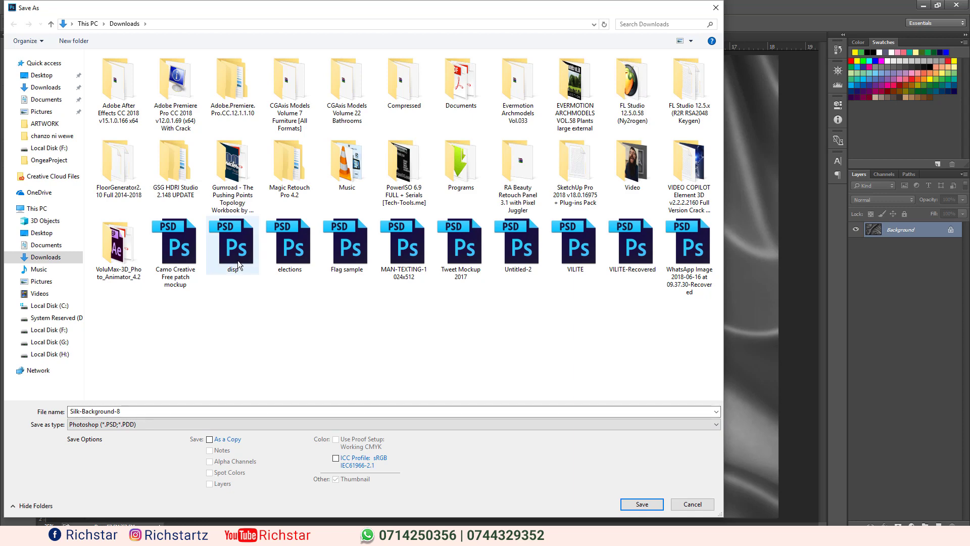
{"action": "left_click", "coordinate": [692, 503]}
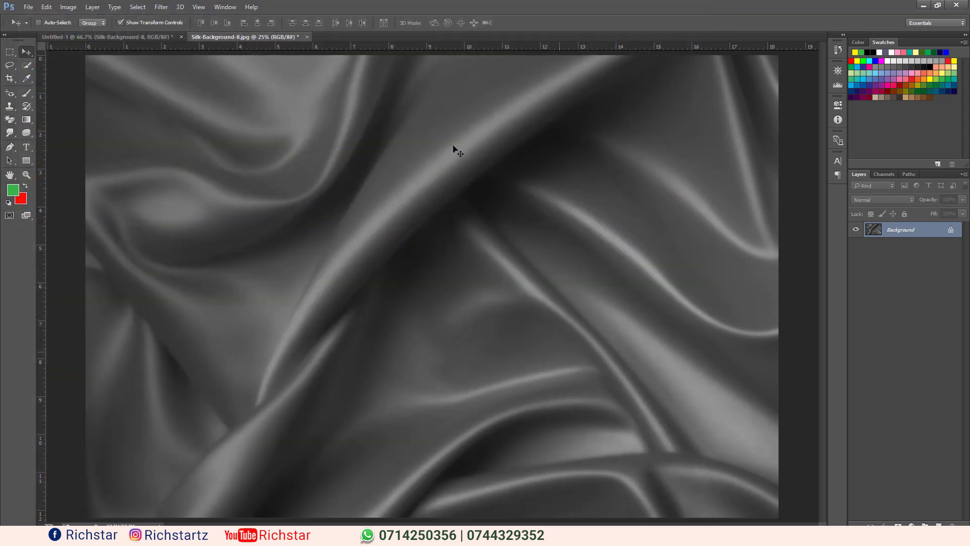
{"action": "left_click", "coordinate": [307, 36]}
Close the separate silk photo and apply a Black & White smart filter to the placed silk layer.
{"action": "left_click", "coordinate": [493, 207]}
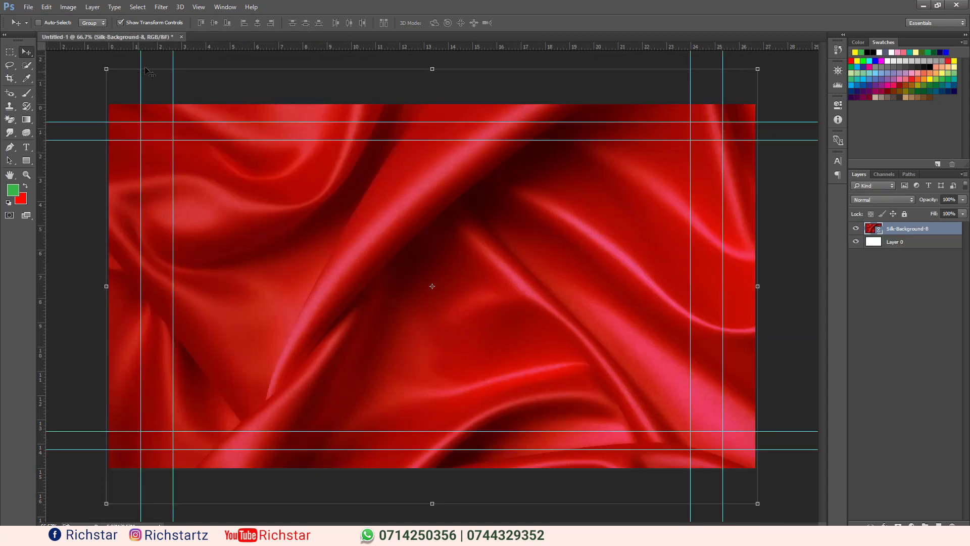
{"action": "right_click", "coordinate": [912, 230]}
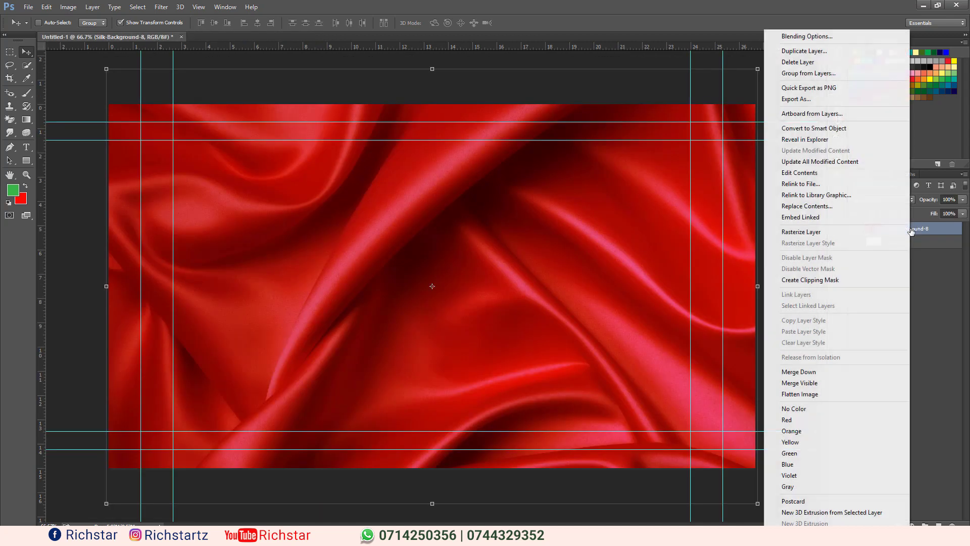
{"action": "left_click", "coordinate": [91, 6]}
{"action": "mouse_move", "coordinate": [84, 32]}
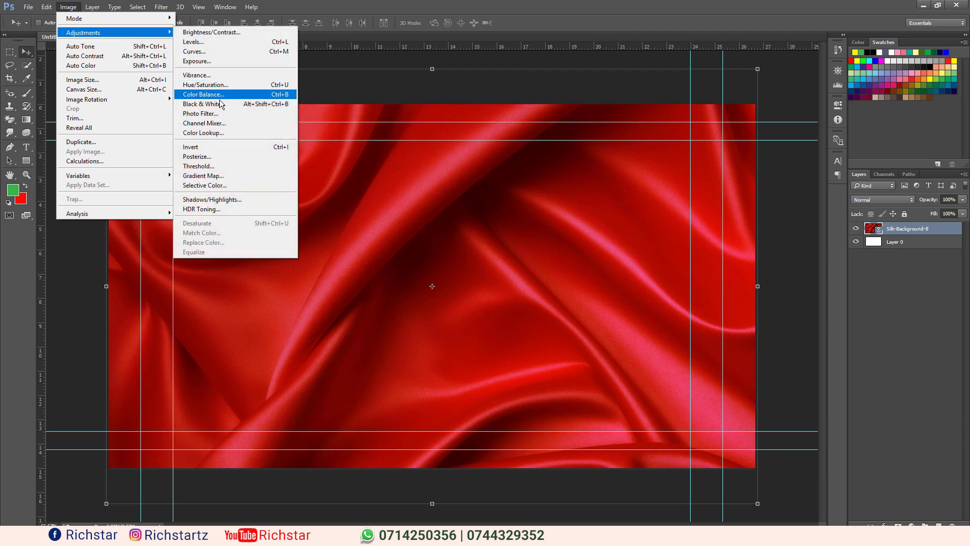
{"action": "left_click", "coordinate": [217, 104]}
{"action": "left_click", "coordinate": [562, 108]}
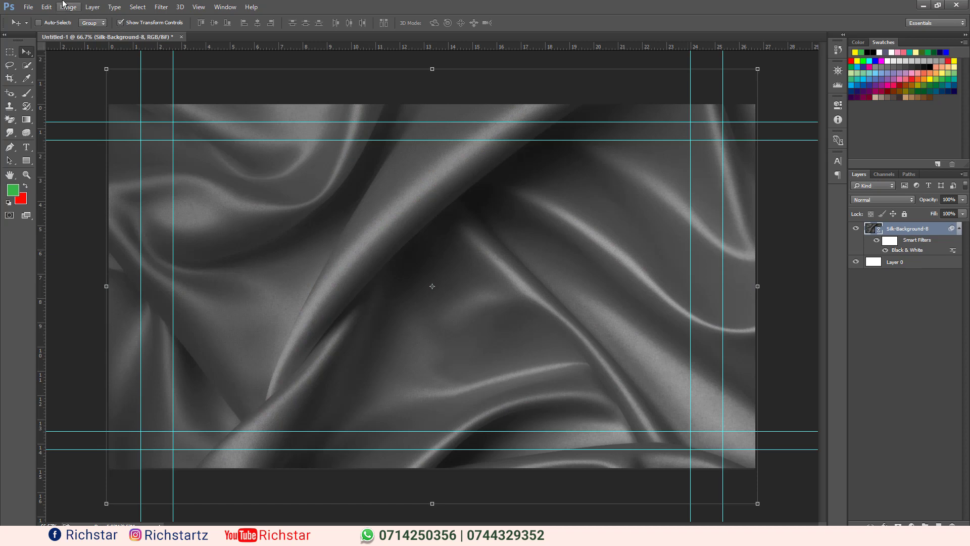
{"action": "left_click", "coordinate": [27, 6]}
Place 1200px-Flag_of_Tanzania.svg from Pictures as a linked layer, scaled to about 164% to cover the silk.
{"action": "left_click", "coordinate": [95, 204]}
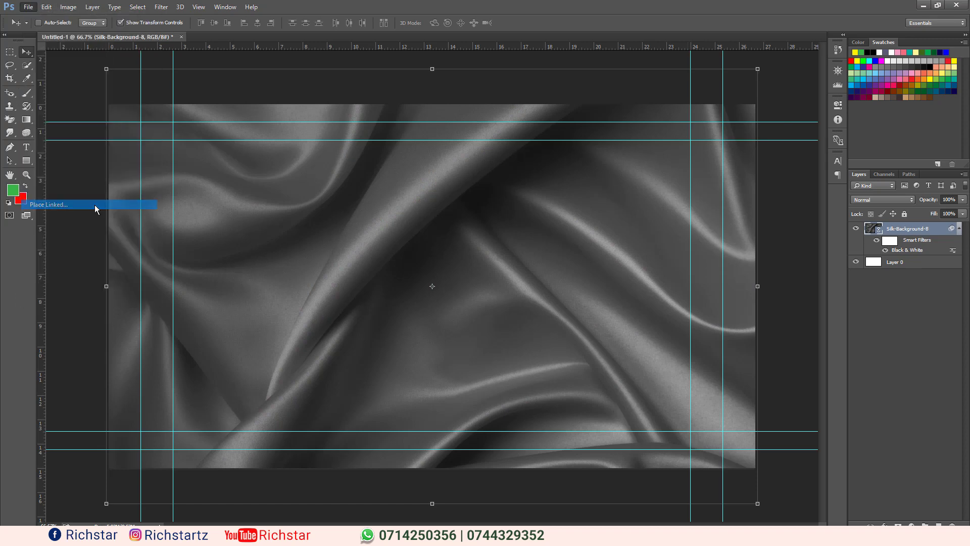
{"action": "scroll", "coordinate": [394, 256], "scroll_direction": "down", "scroll_amount": 3}
{"action": "scroll", "coordinate": [396, 260], "scroll_direction": "down", "scroll_amount": 10}
{"action": "scroll", "coordinate": [396, 260], "scroll_direction": "down", "scroll_amount": 5}
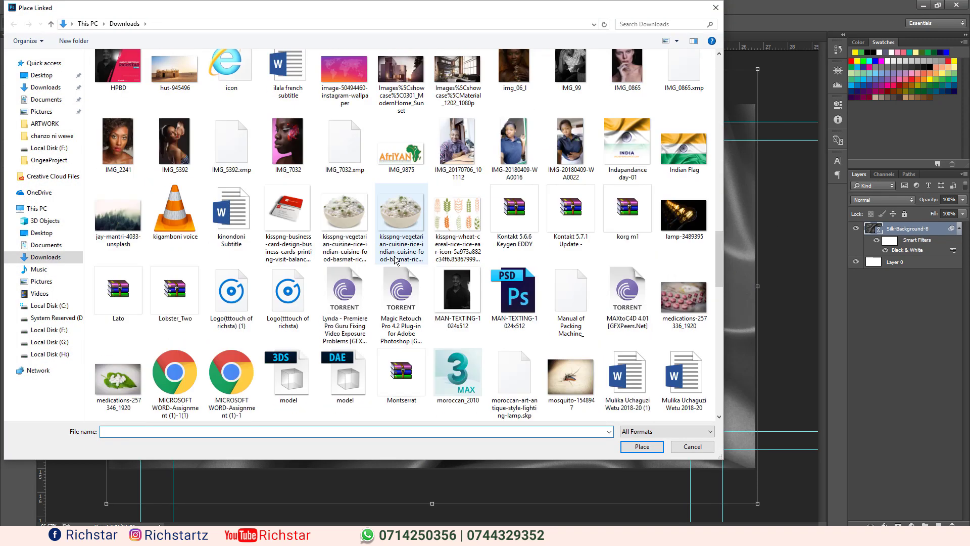
{"action": "left_click", "coordinate": [42, 111]}
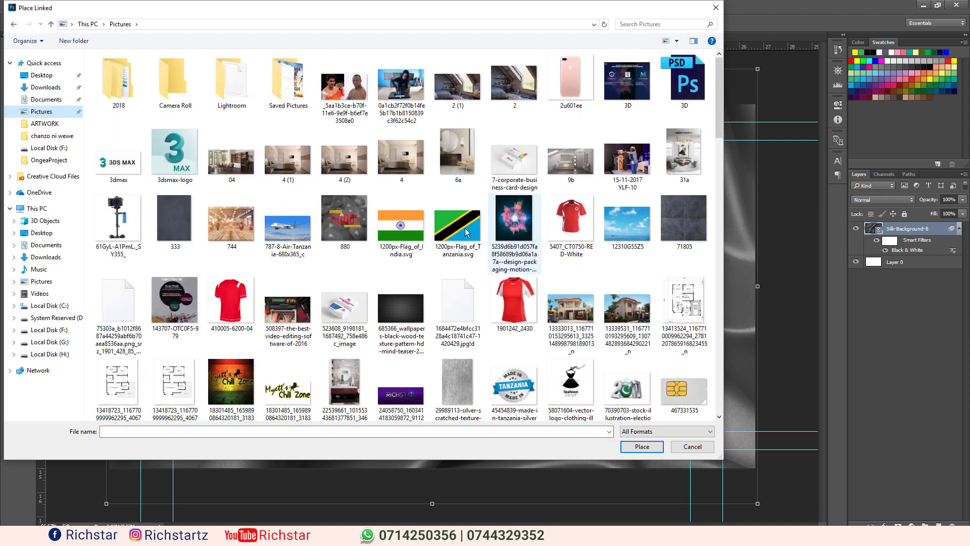
{"action": "double_click", "coordinate": [445, 227]}
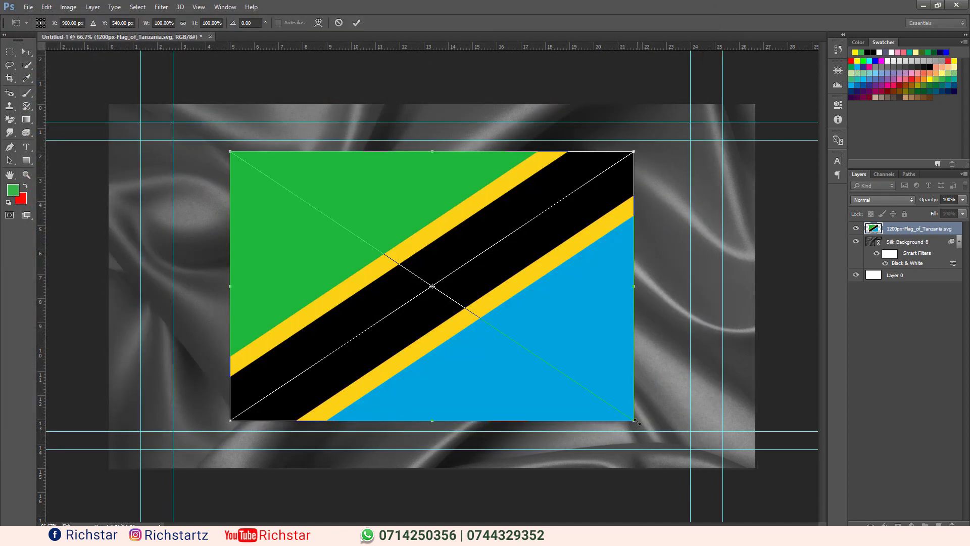
{"action": "left_click_drag", "start_coordinate": [635, 420], "coordinate": [777, 490]}
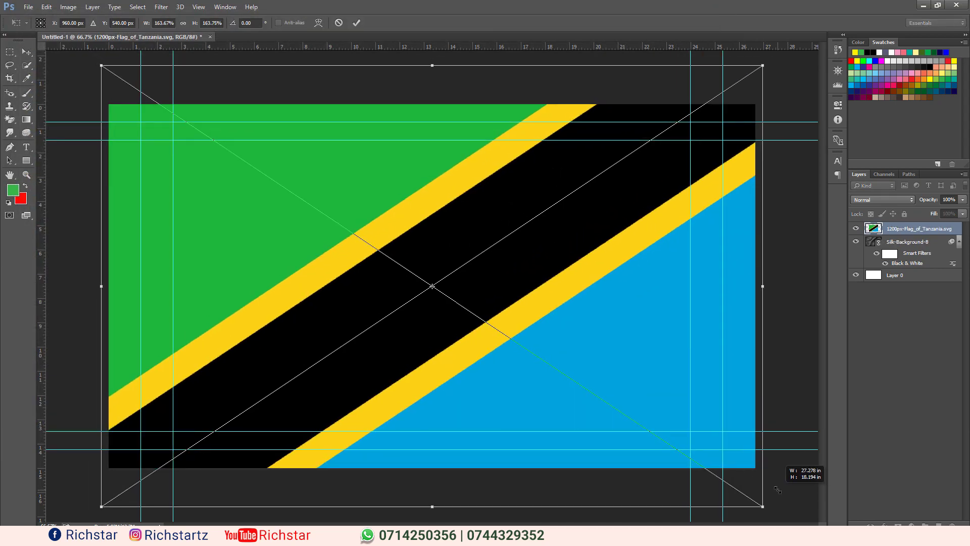
{"action": "left_click", "coordinate": [356, 23]}
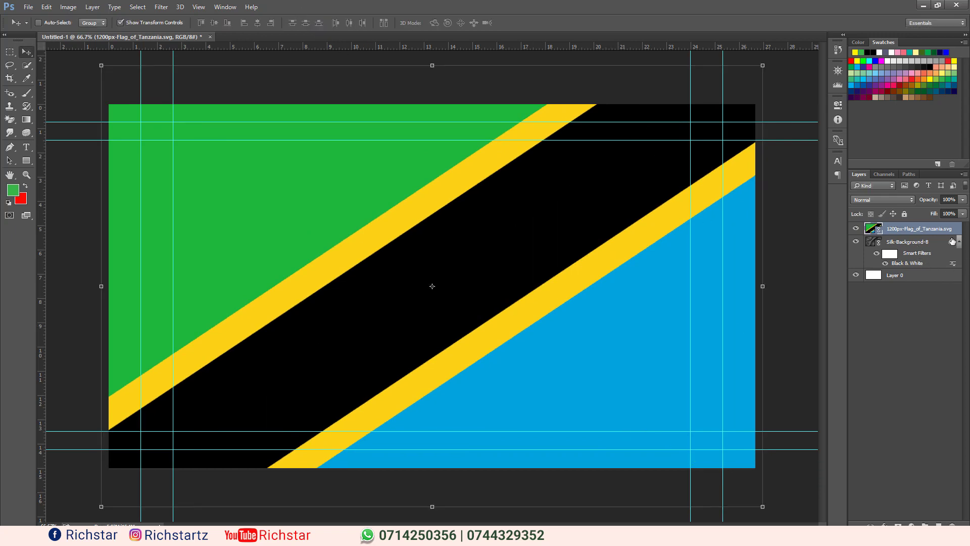
Apply a scale-10 Displace filter to the flag layer using disp.psd from Downloads.
{"action": "left_click", "coordinate": [947, 247]}
{"action": "left_click", "coordinate": [912, 231]}
{"action": "left_click", "coordinate": [160, 7]}
{"action": "mouse_move", "coordinate": [220, 138]}
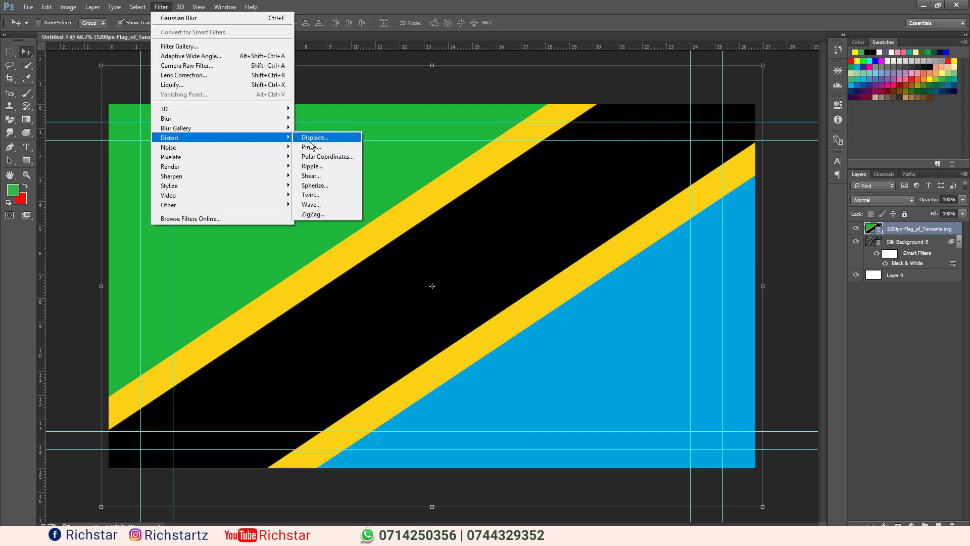
{"action": "left_click", "coordinate": [311, 138]}
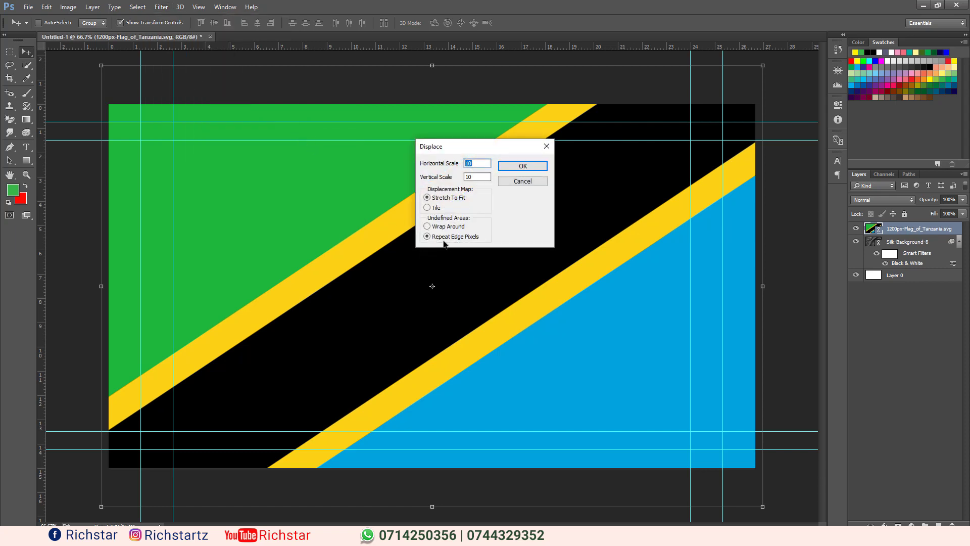
{"action": "left_click", "coordinate": [512, 165]}
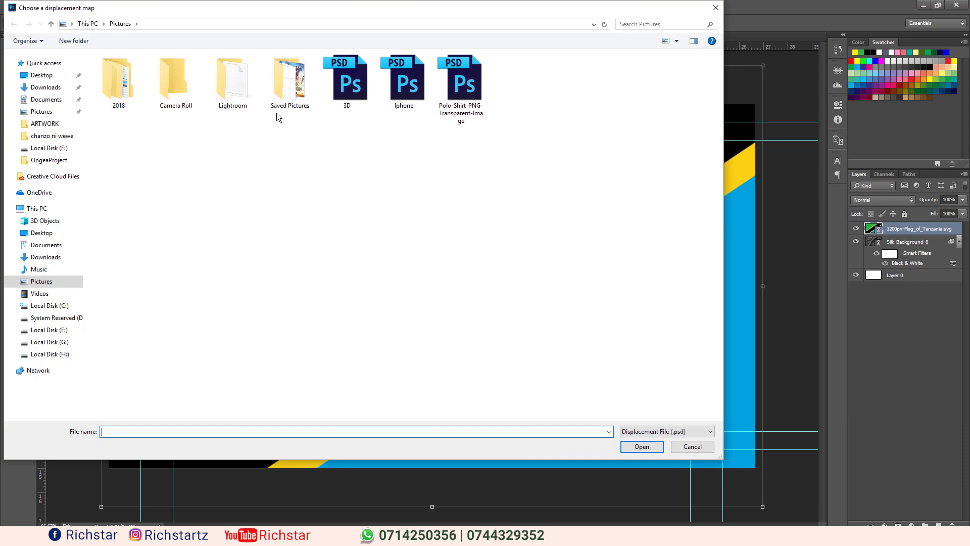
{"action": "left_click", "coordinate": [46, 87]}
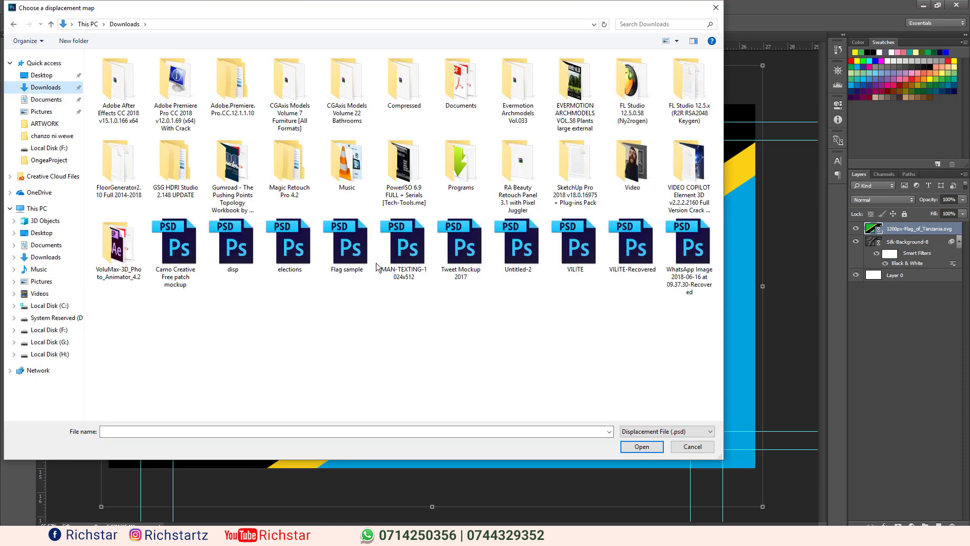
{"action": "double_click", "coordinate": [249, 247]}
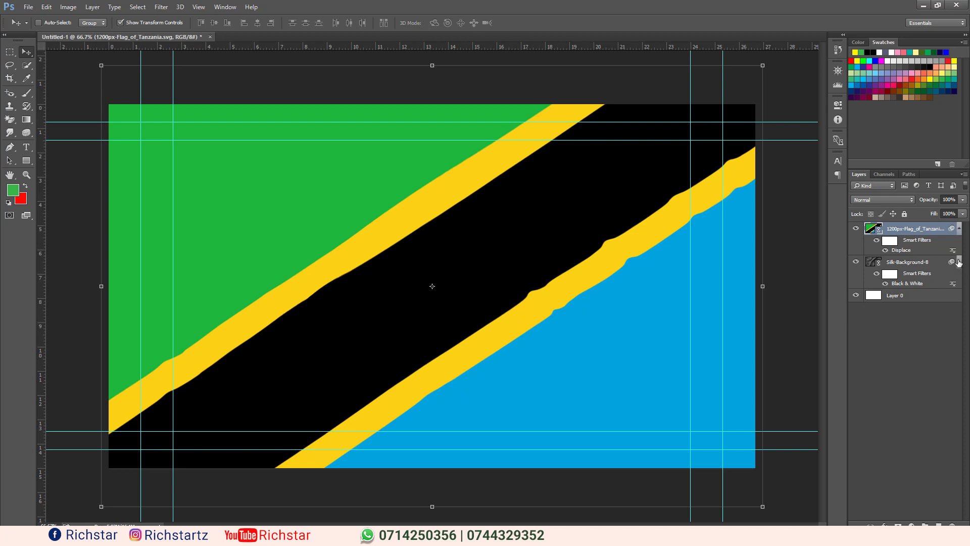
Try Hard Light blending on the flag layer, then return it to Normal.
{"action": "left_click", "coordinate": [959, 262]}
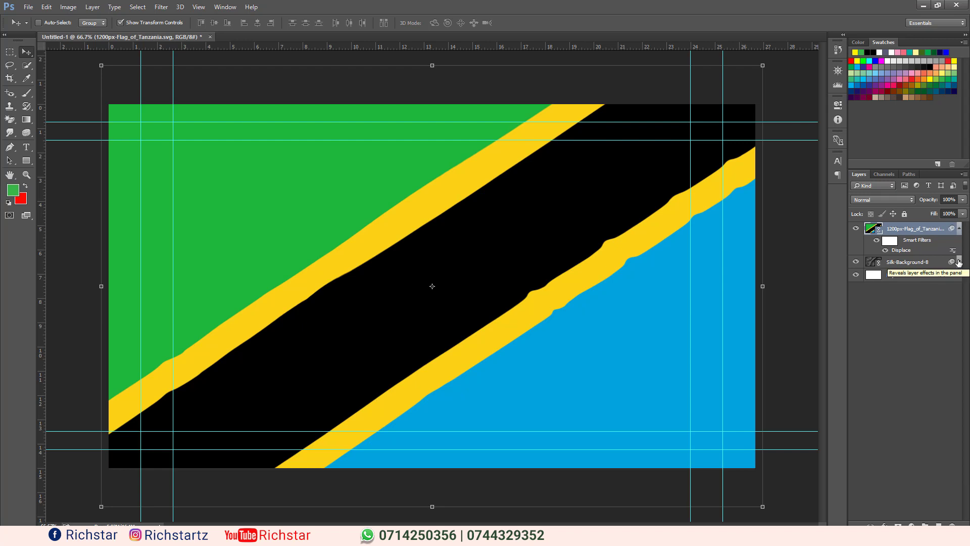
{"action": "left_click", "coordinate": [912, 264]}
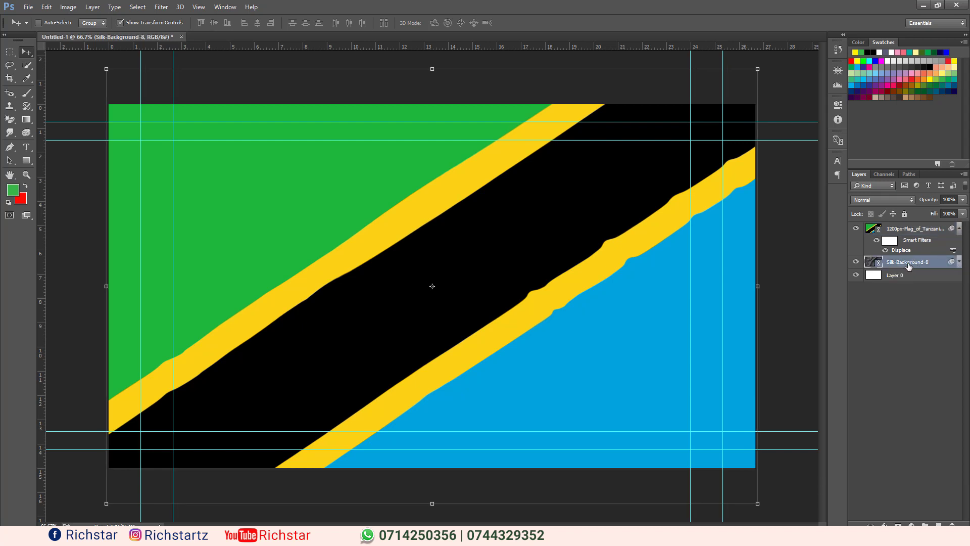
{"action": "left_click", "coordinate": [908, 229]}
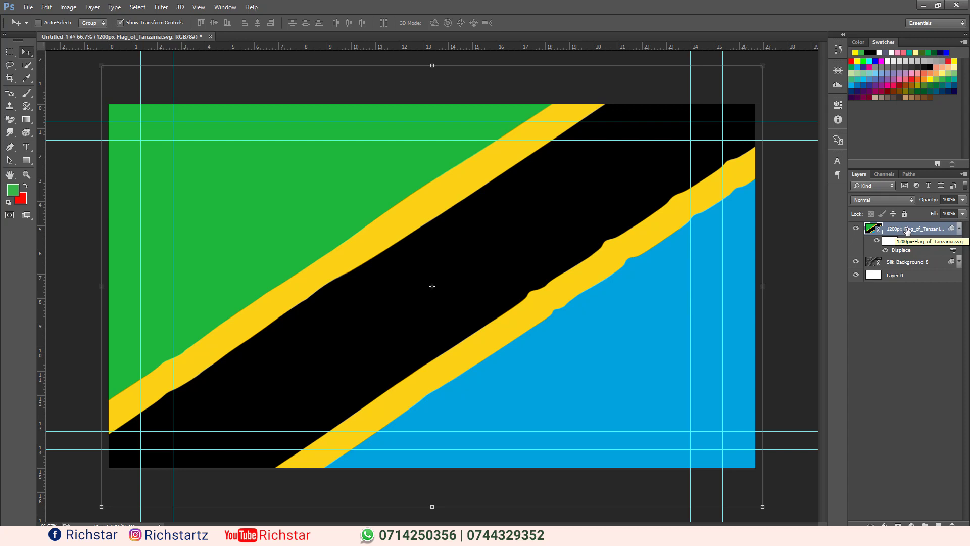
{"action": "left_click", "coordinate": [882, 200]}
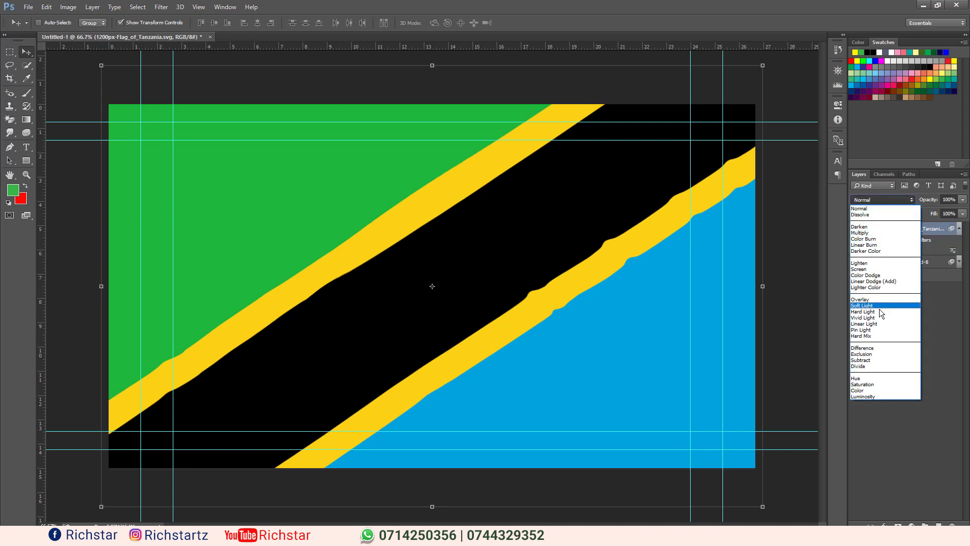
{"action": "left_click", "coordinate": [875, 310]}
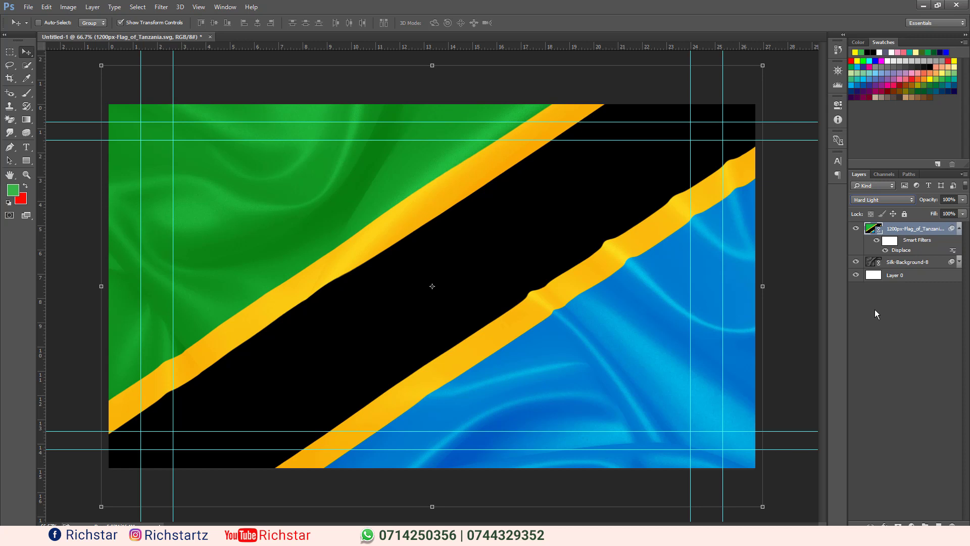
{"action": "left_click", "coordinate": [885, 200]}
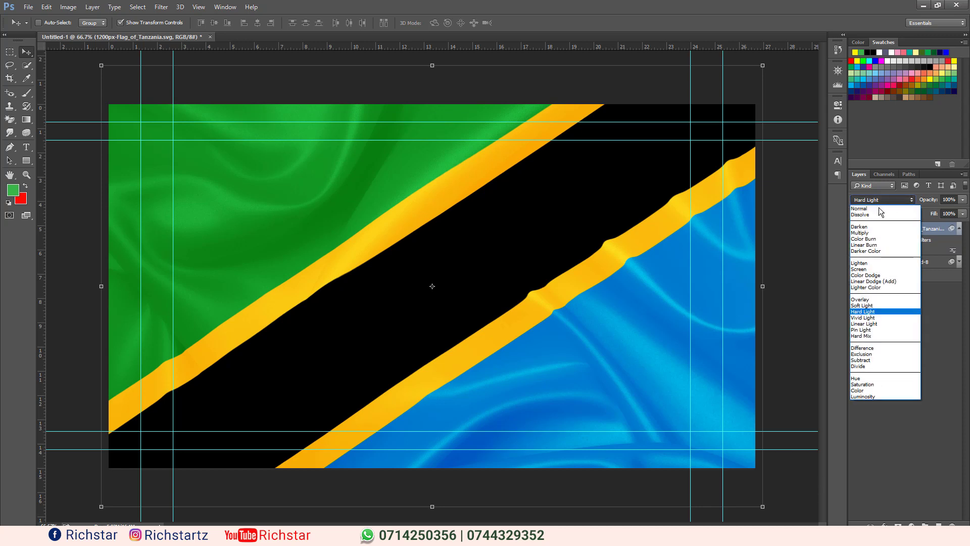
{"action": "left_click", "coordinate": [875, 209]}
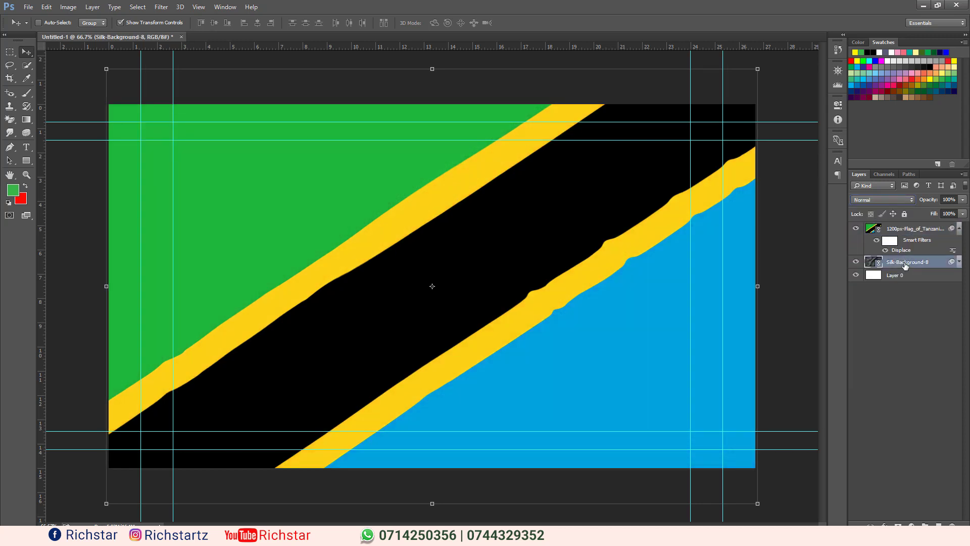
Move the silk above the flag, test Hard Light and Soft Light, then revert and restore the flag on top.
{"action": "left_click_drag", "start_coordinate": [905, 262], "coordinate": [894, 231]}
{"action": "left_click", "coordinate": [882, 200]}
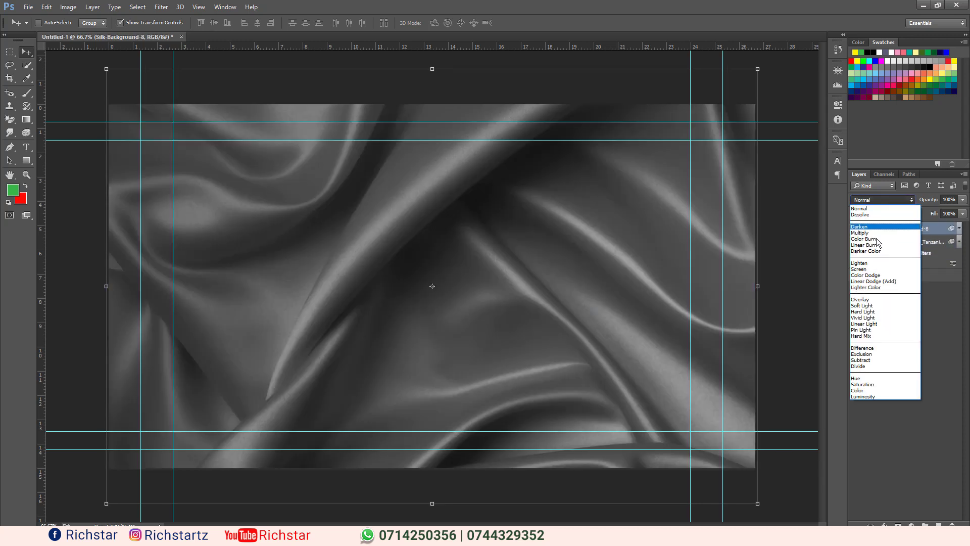
{"action": "left_click", "coordinate": [869, 307]}
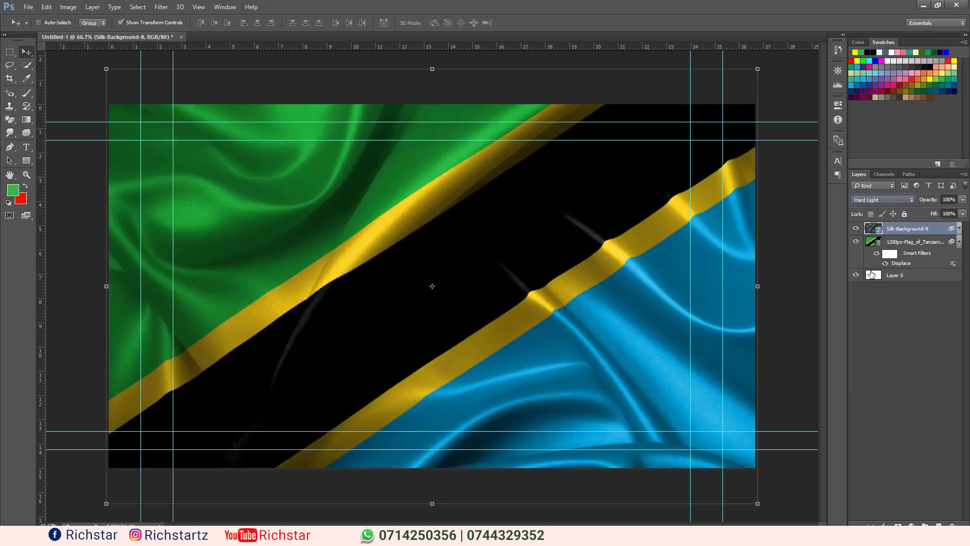
{"action": "left_click", "coordinate": [870, 201]}
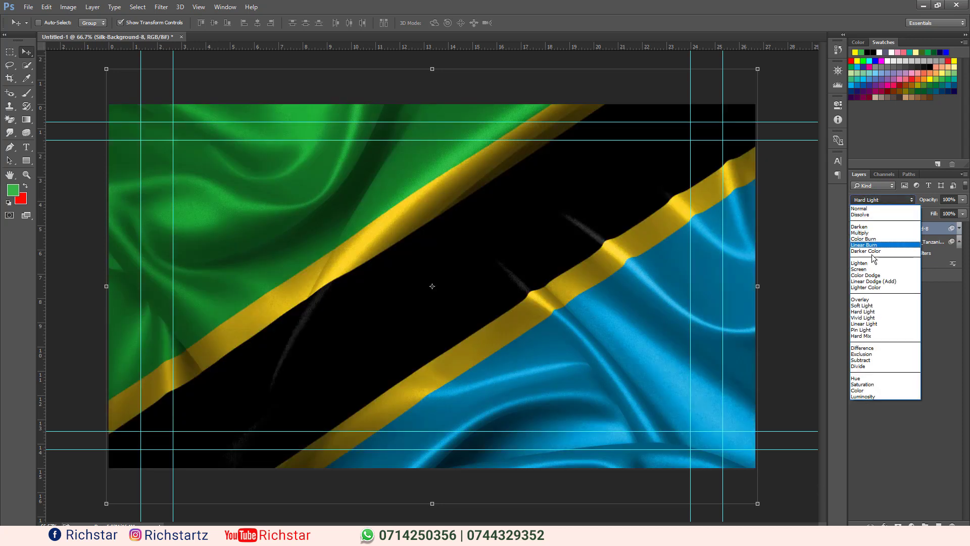
{"action": "left_click", "coordinate": [866, 306]}
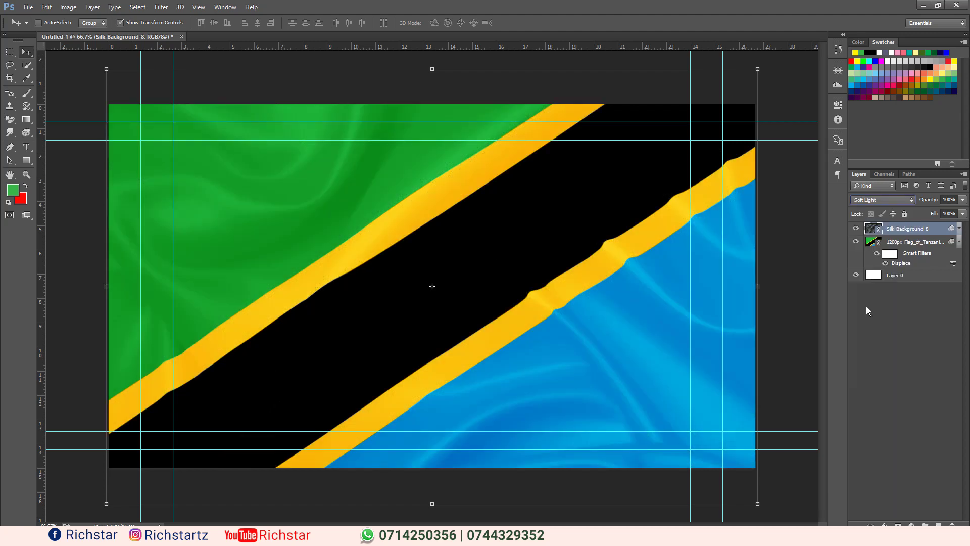
{"action": "left_click", "coordinate": [881, 199]}
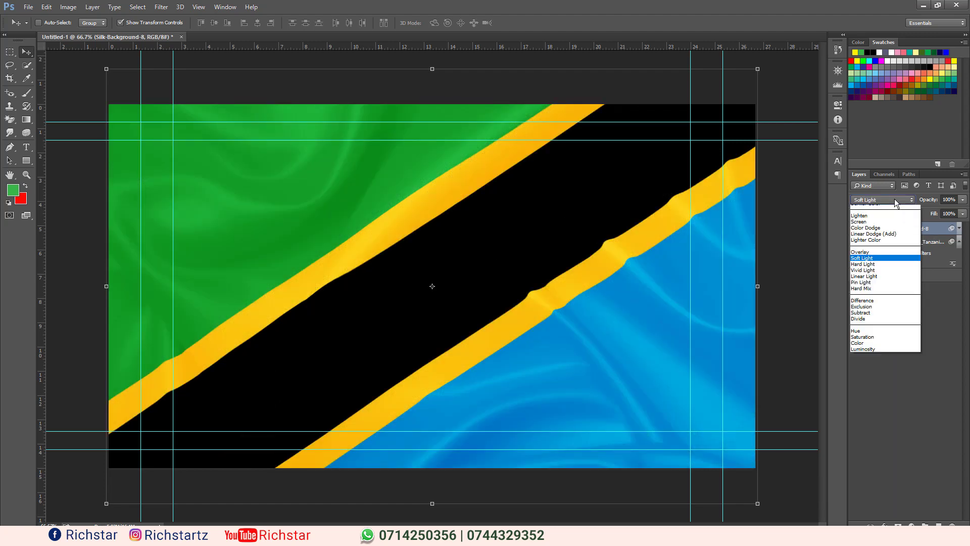
{"action": "left_click", "coordinate": [867, 208]}
{"action": "left_click_drag", "start_coordinate": [901, 243], "coordinate": [903, 226]}
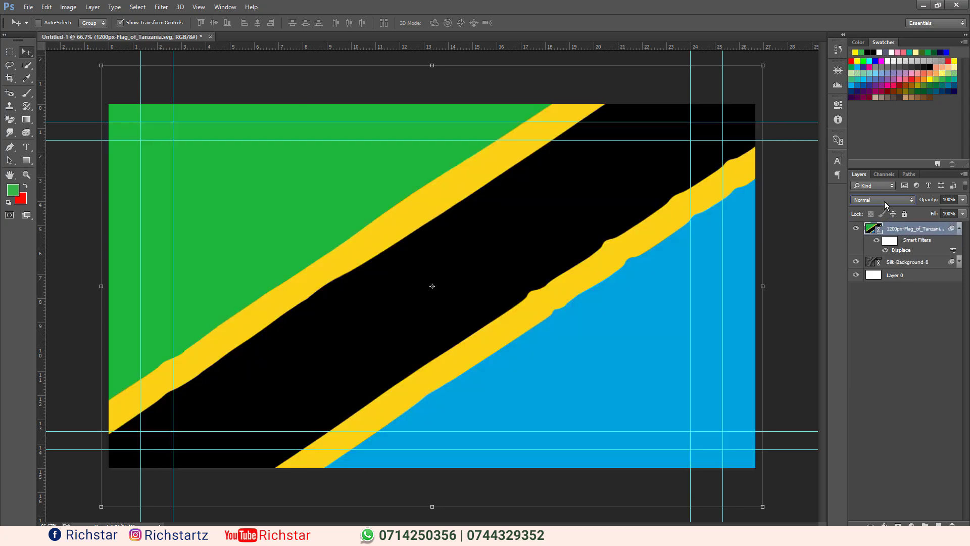
Move the silk layer above the flag in Hard Light at 75% opacity.
{"action": "left_click", "coordinate": [879, 200]}
{"action": "left_click", "coordinate": [877, 199]}
{"action": "left_click_drag", "start_coordinate": [902, 262], "coordinate": [880, 235]}
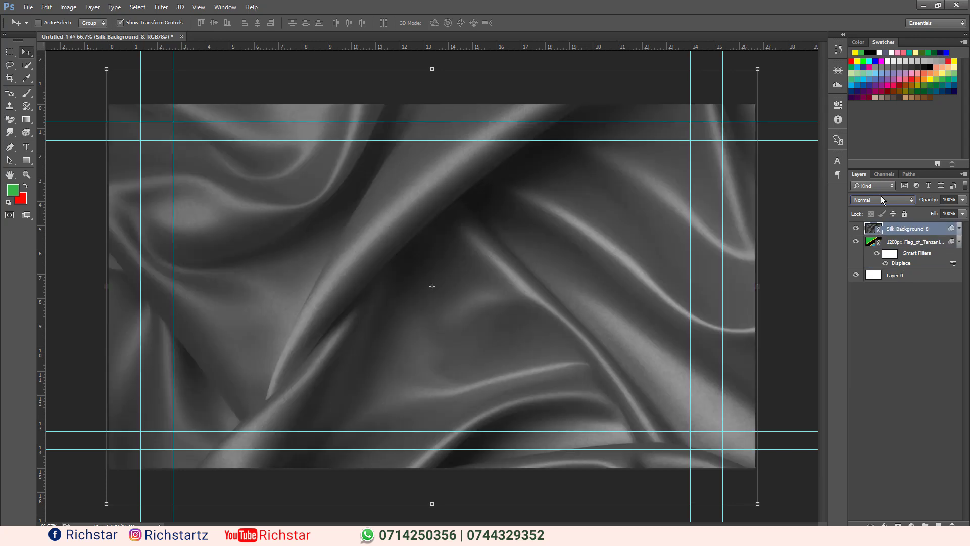
{"action": "left_click", "coordinate": [880, 201]}
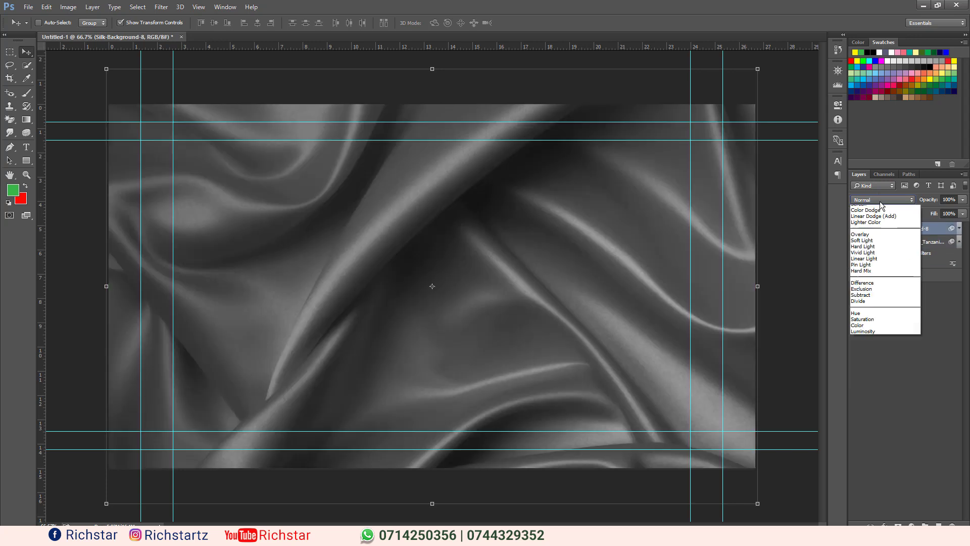
{"action": "left_click", "coordinate": [867, 312]}
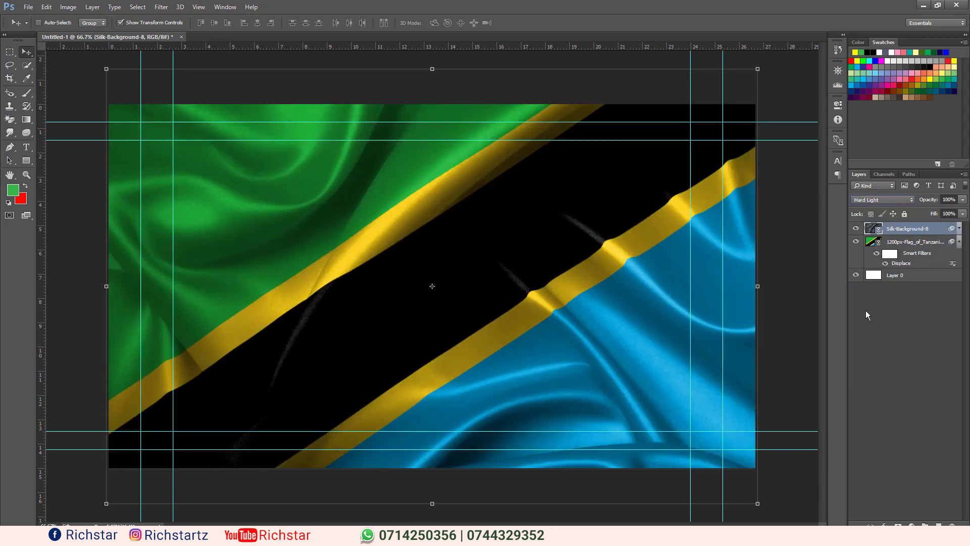
{"action": "left_click", "coordinate": [962, 199]}
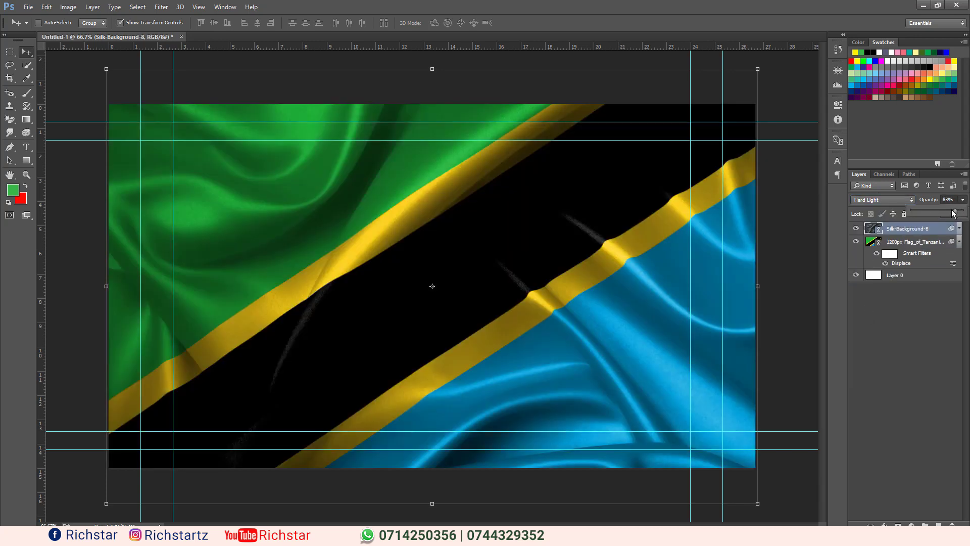
{"action": "left_click_drag", "start_coordinate": [963, 211], "coordinate": [951, 215]}
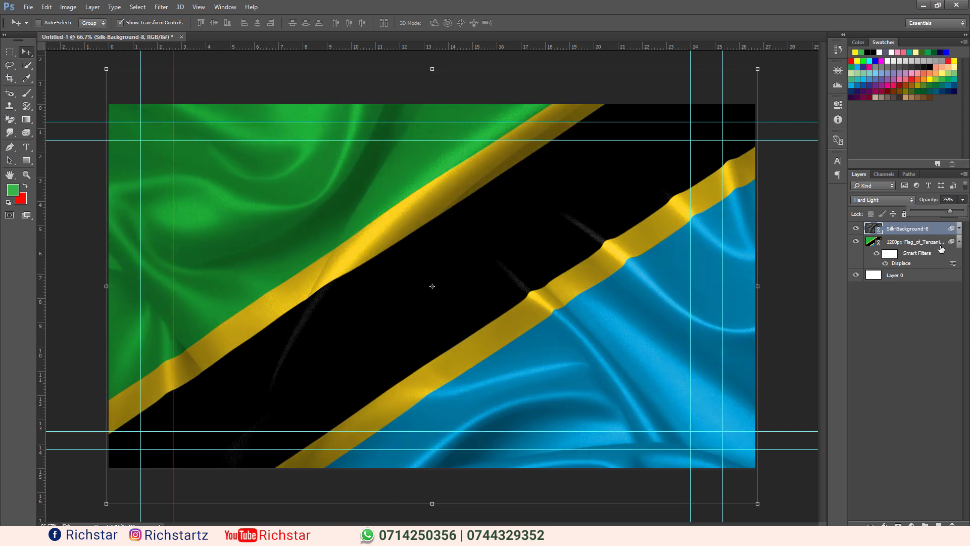
Compare Soft Light, then settle on Hard Light with silk opacity about 70%.
{"action": "left_click", "coordinate": [879, 199]}
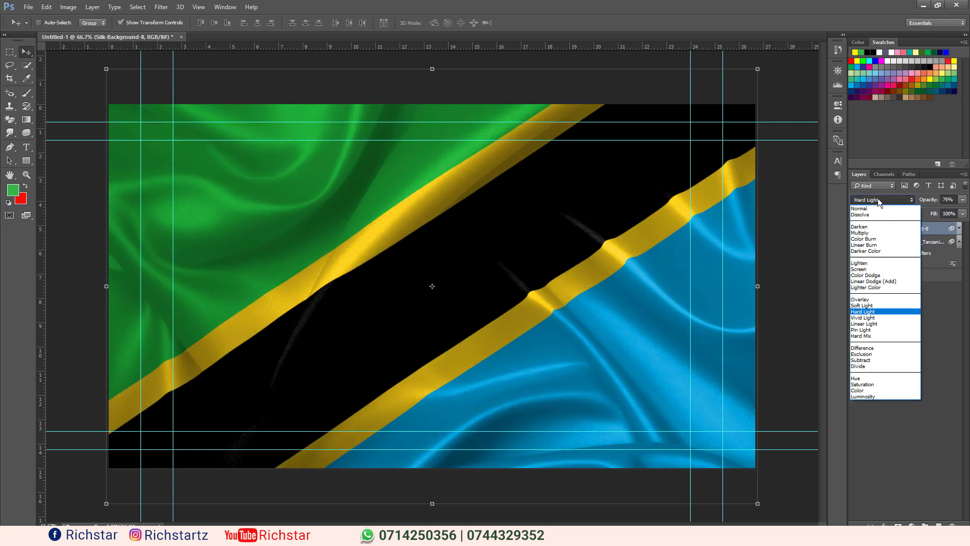
{"action": "left_click", "coordinate": [864, 305]}
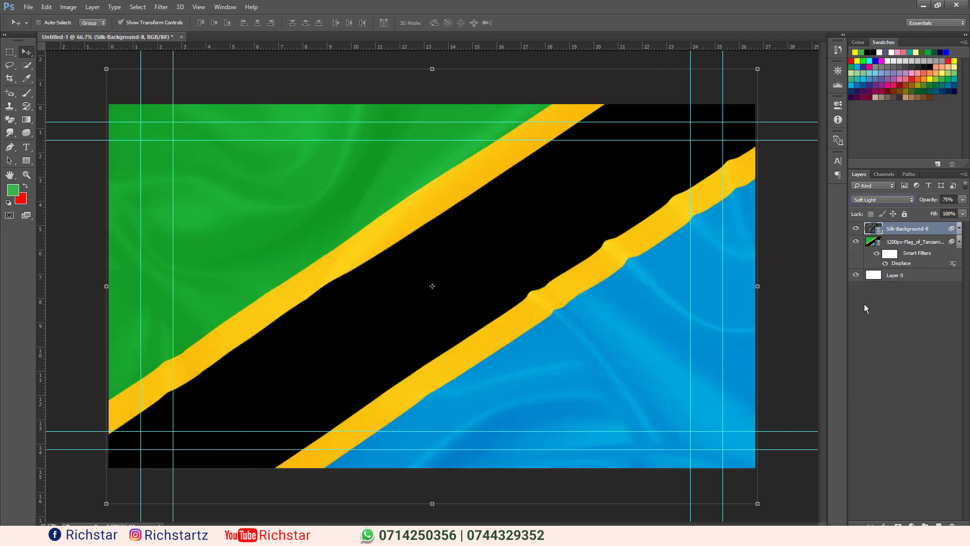
{"action": "left_click", "coordinate": [878, 198]}
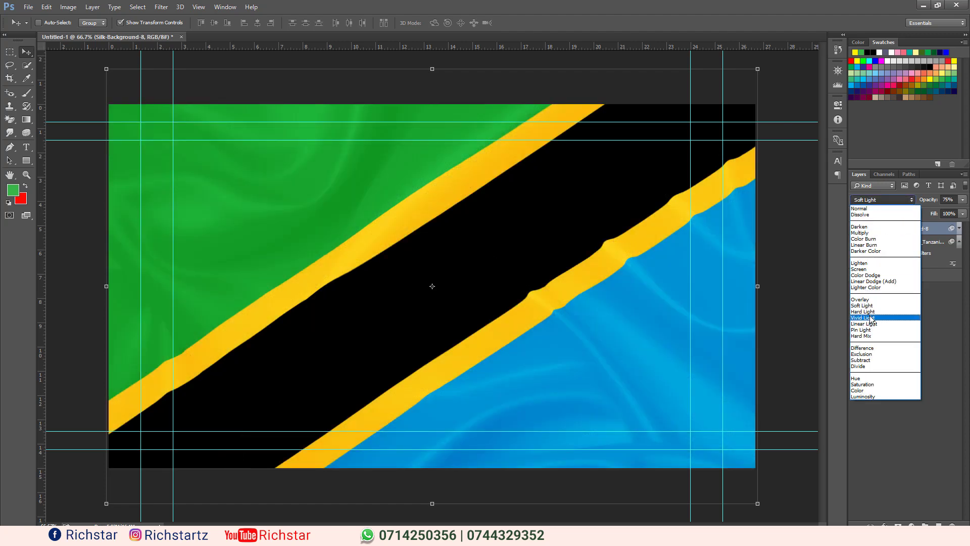
{"action": "left_click", "coordinate": [869, 312]}
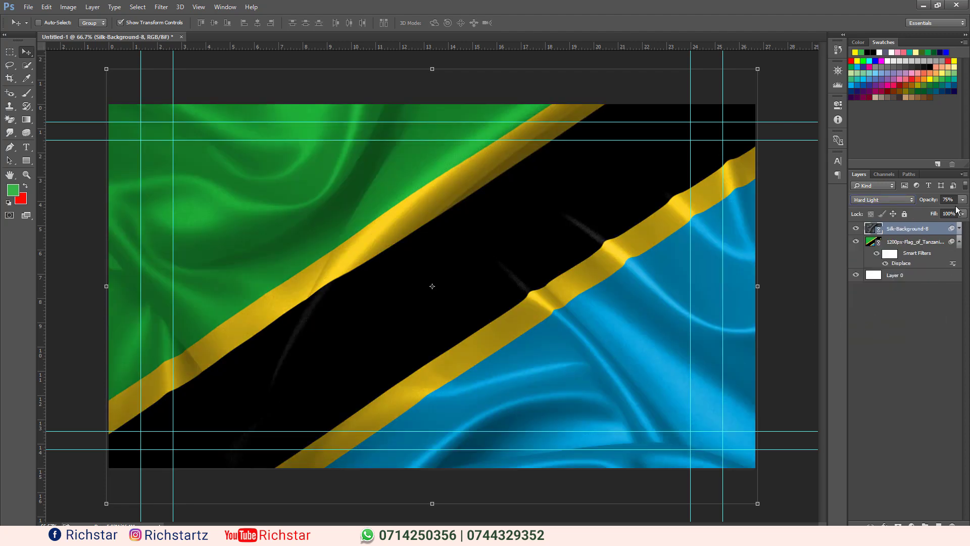
{"action": "left_click_drag", "start_coordinate": [963, 199], "coordinate": [951, 212]}
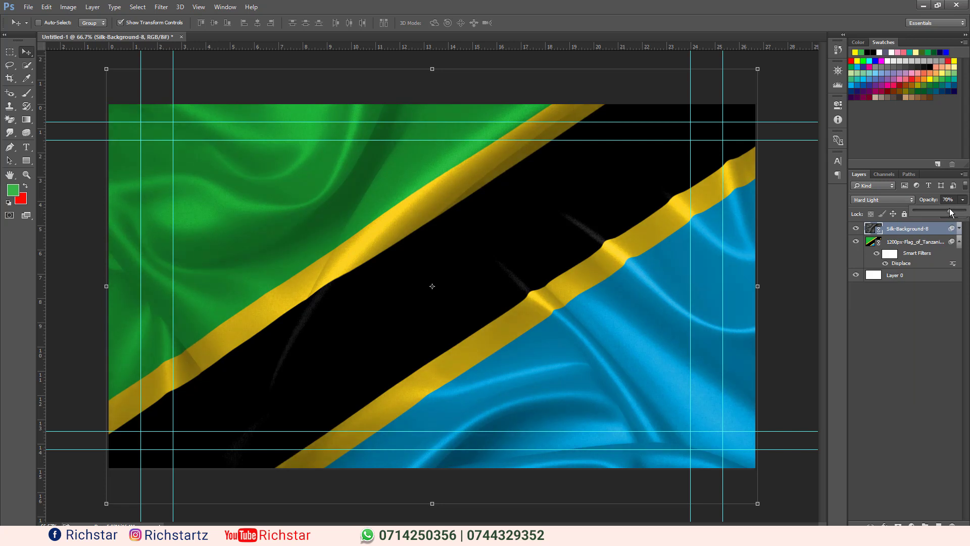
{"action": "left_click", "coordinate": [919, 370]}
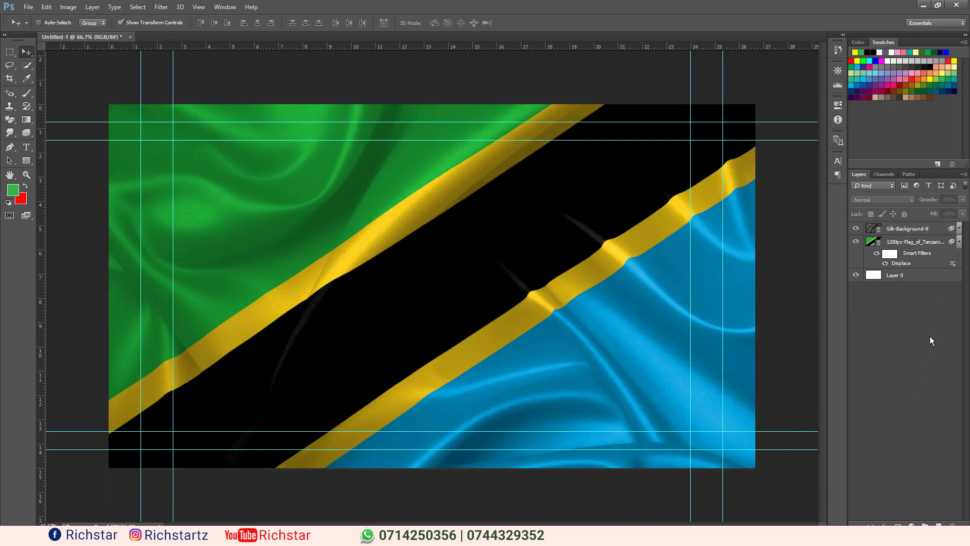
Add a Levels 1 adjustment layer with midtones at 1.14, then reselect the flag layer.
{"action": "left_click", "coordinate": [912, 526]}
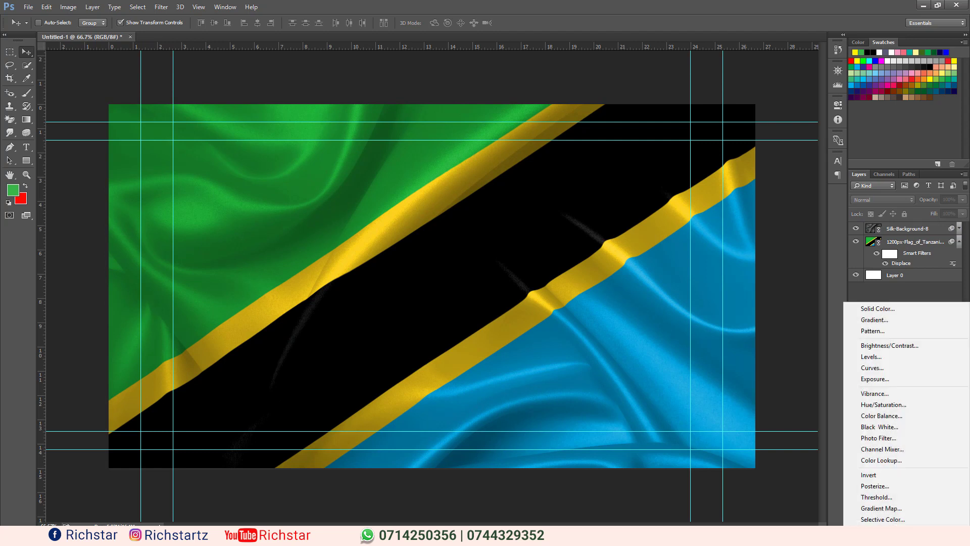
{"action": "left_click", "coordinate": [872, 356]}
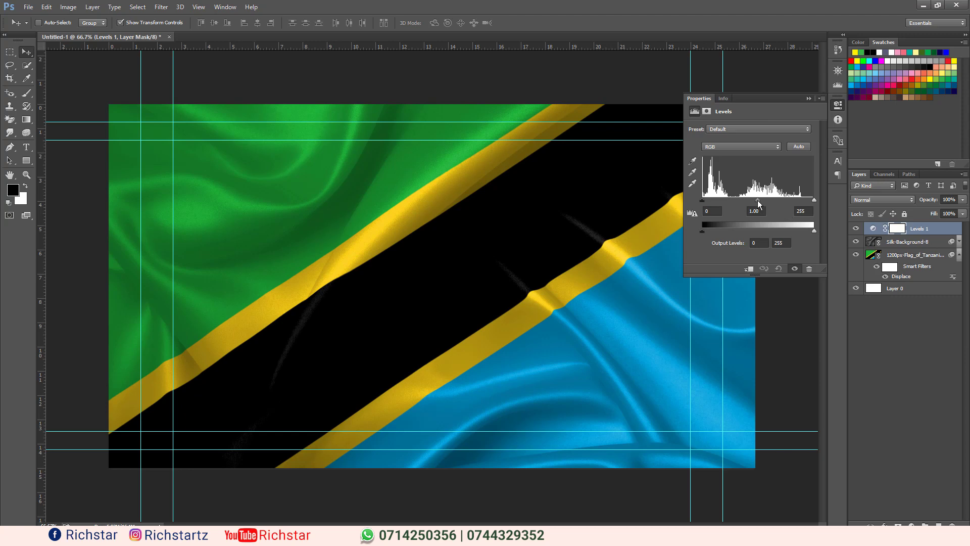
{"action": "left_click_drag", "start_coordinate": [758, 199], "coordinate": [751, 198]}
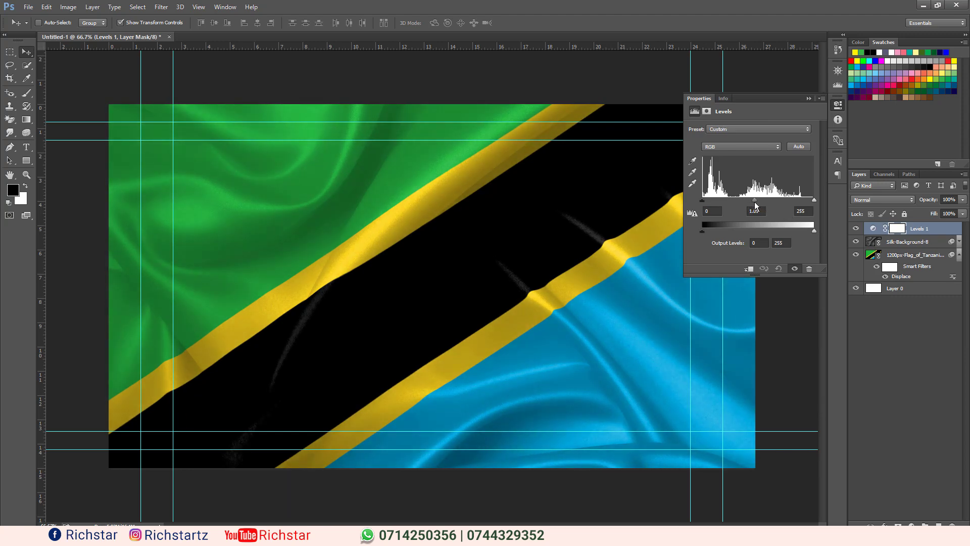
{"action": "left_click", "coordinate": [809, 99]}
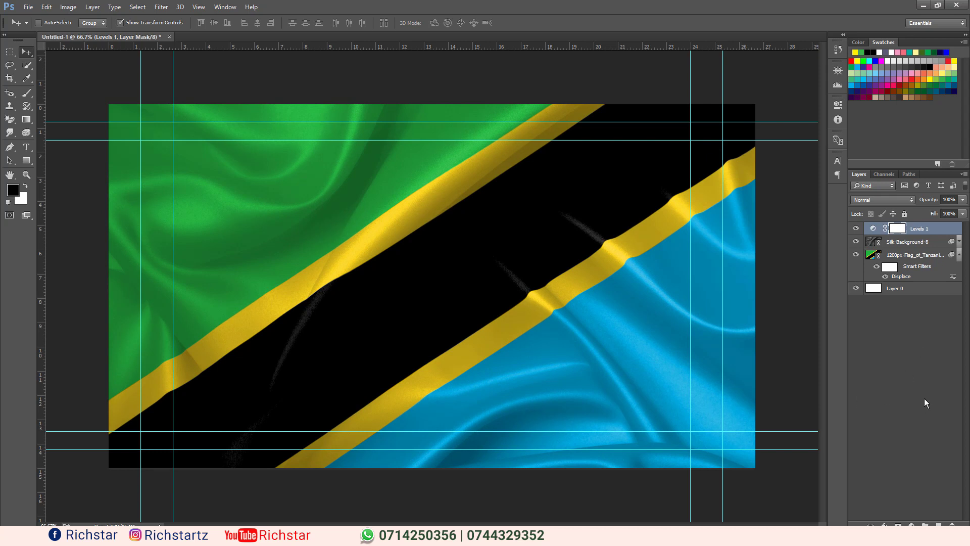
{"action": "left_click", "coordinate": [958, 257]}
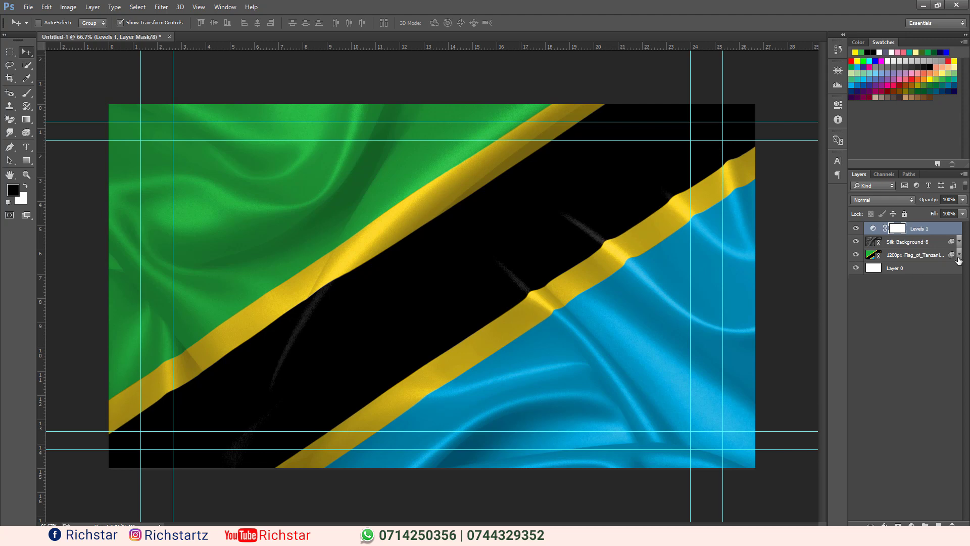
{"action": "left_click", "coordinate": [925, 255]}
Replace the flag smart object's contents with 1200px-Flag_of_India.svg.
{"action": "right_click", "coordinate": [886, 256]}
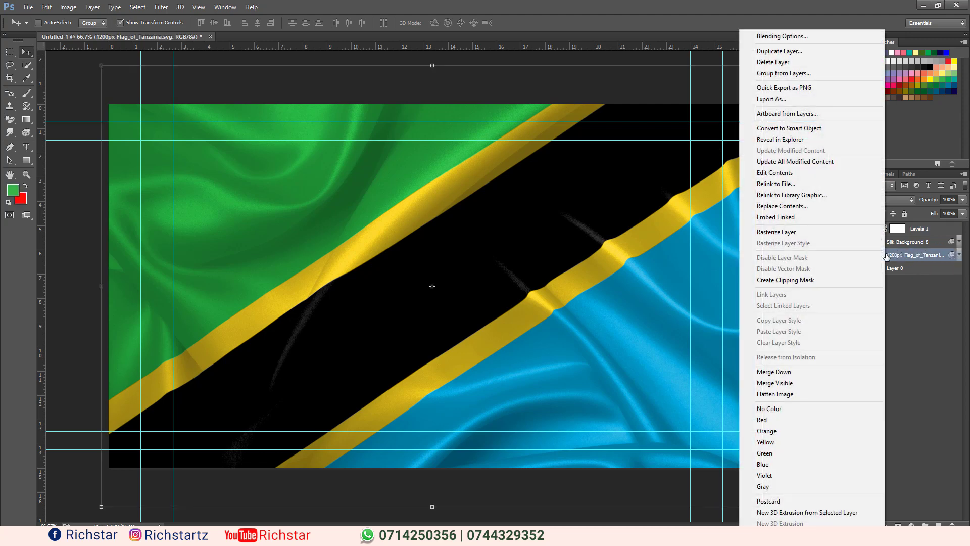
{"action": "left_click", "coordinate": [782, 205]}
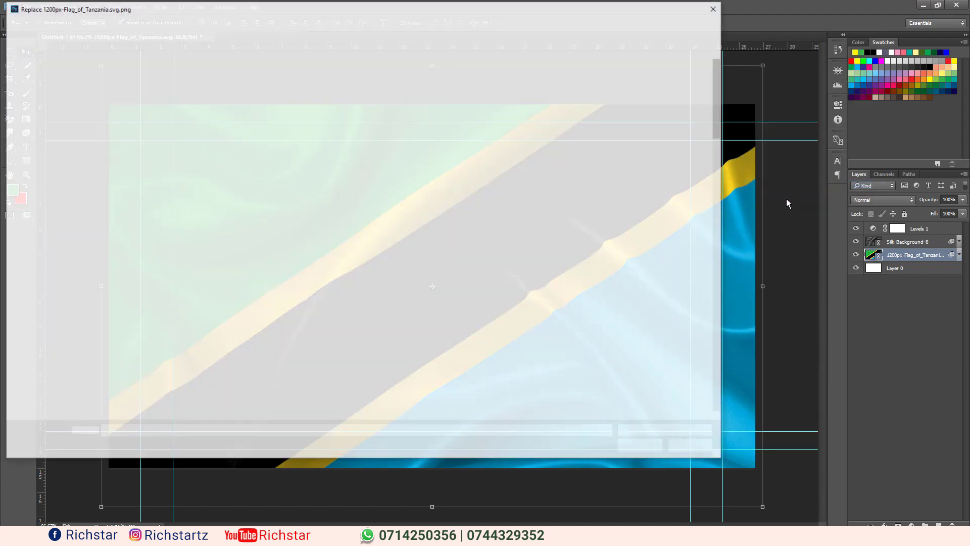
{"action": "double_click", "coordinate": [397, 233]}
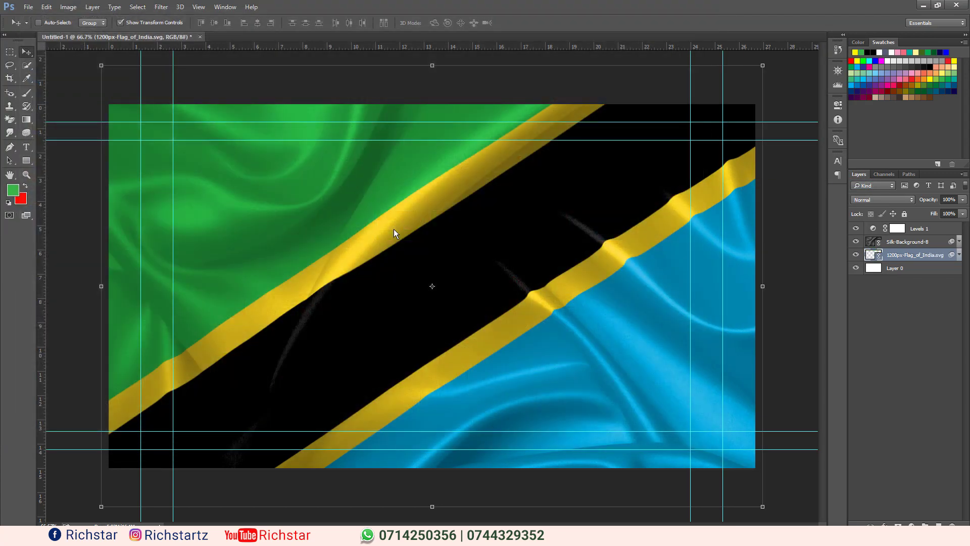